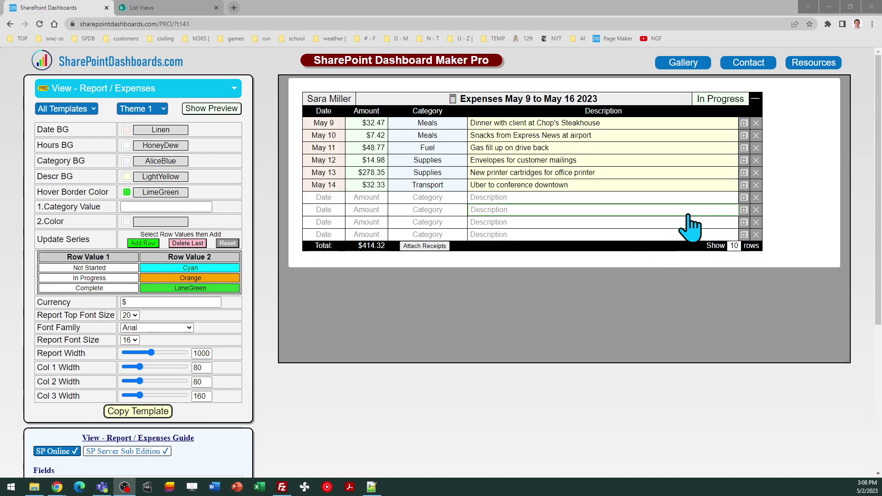
Step: Collapse and re-expand the expense table, then scroll down the page
click(755, 99)
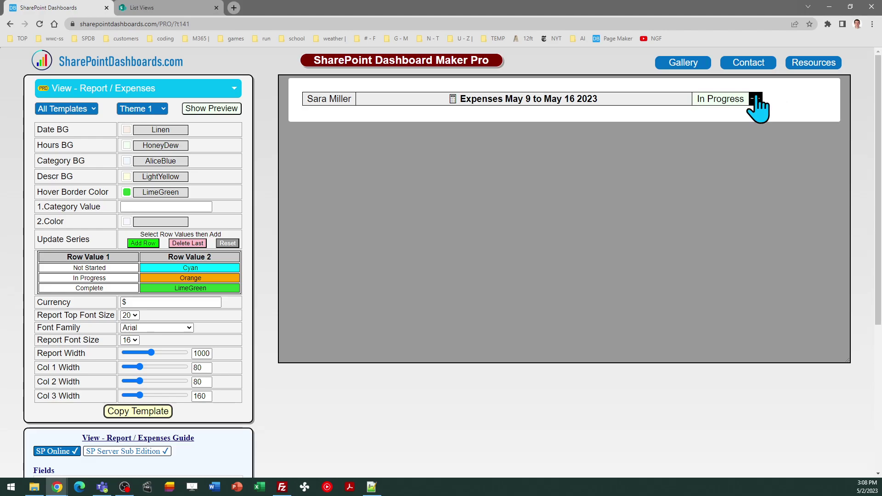
click(754, 98)
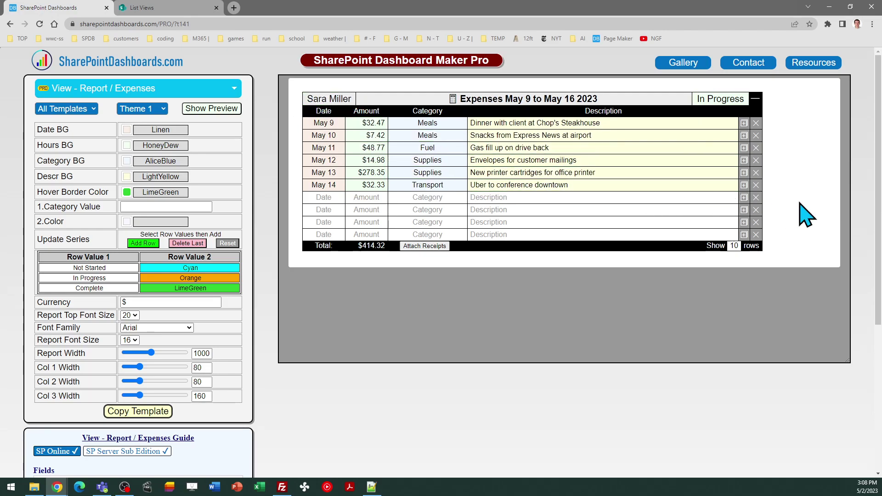
scroll(878, 170, down, 4)
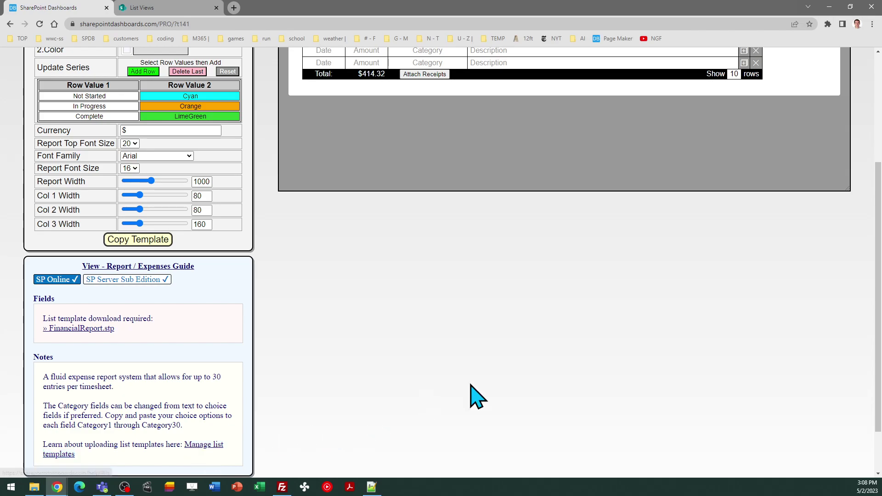
drag(878, 333, 875, 225)
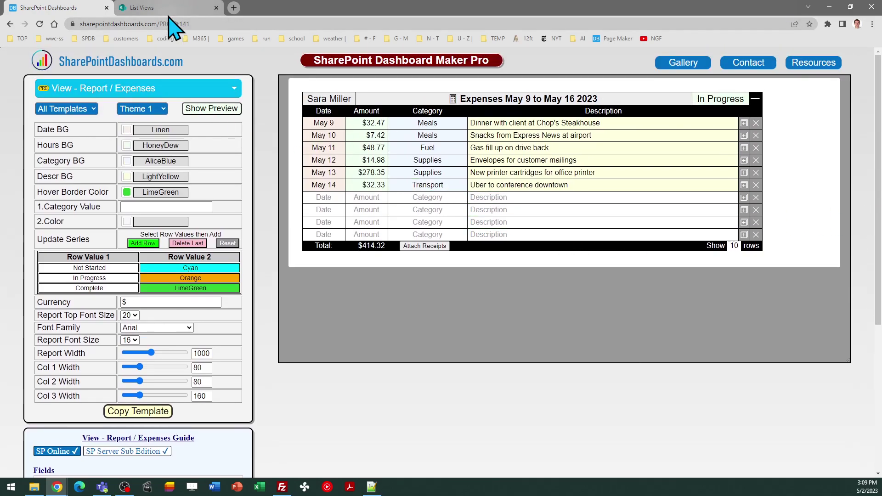
Step: Go to the List Views site's contents in the classic SharePoint experience
mouse_move(172, 24)
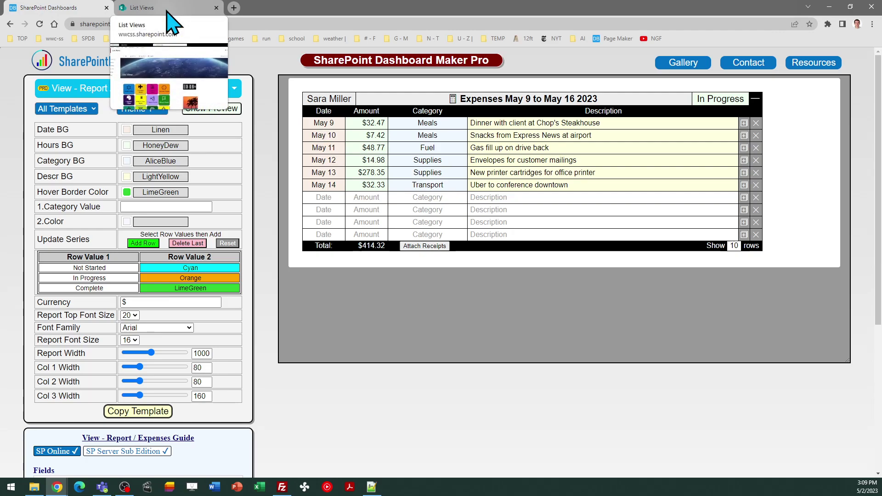
click(168, 8)
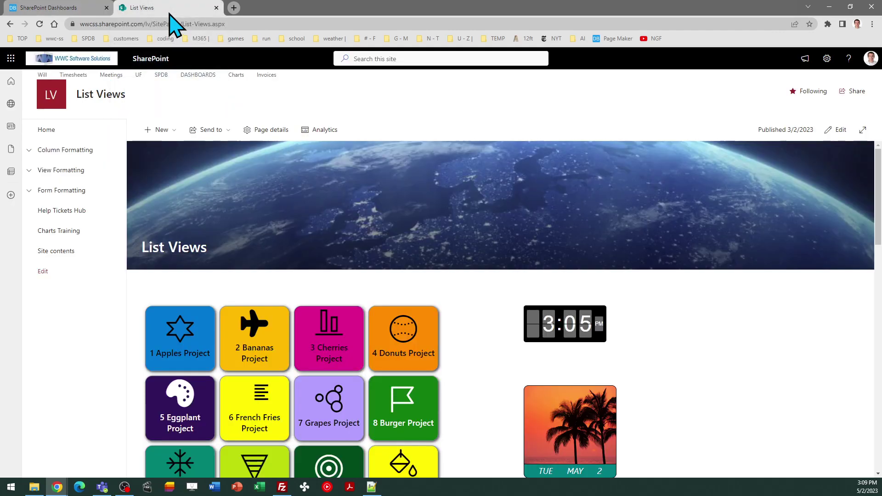
click(66, 251)
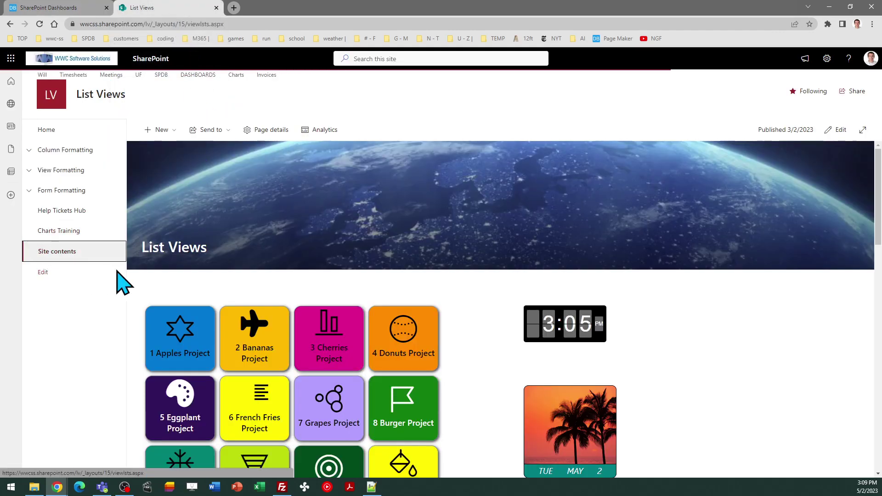
click(69, 255)
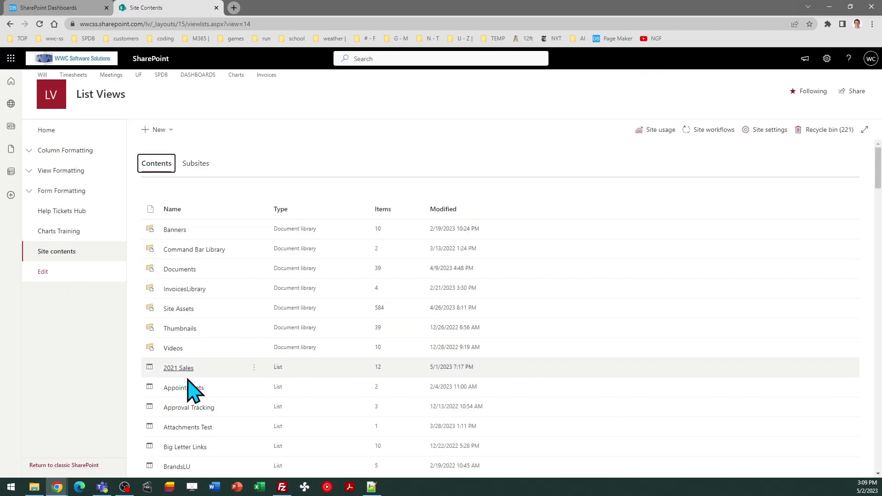
click(79, 473)
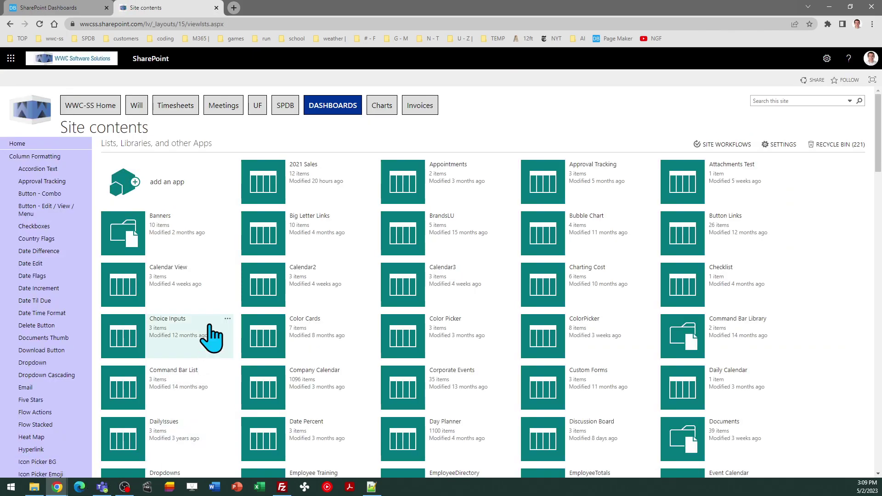
Step: Start adding an app and page forward to the last apps, 33-39
click(179, 191)
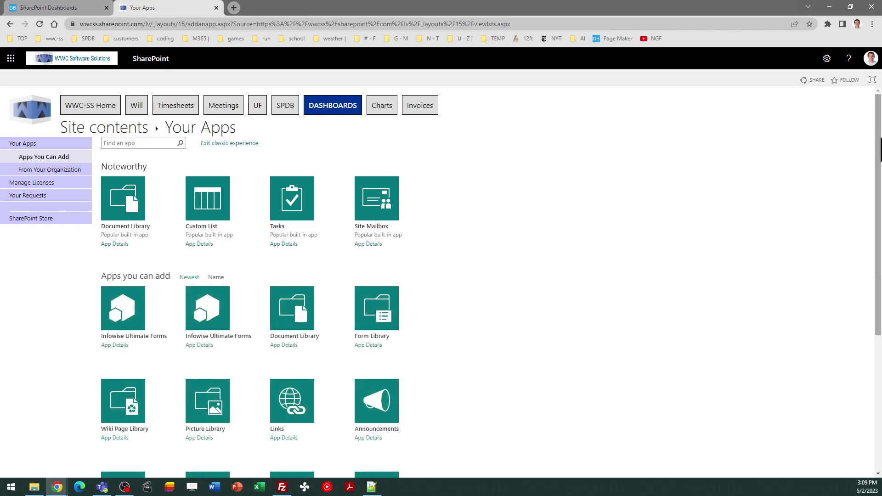
scroll(879, 142, down, 5)
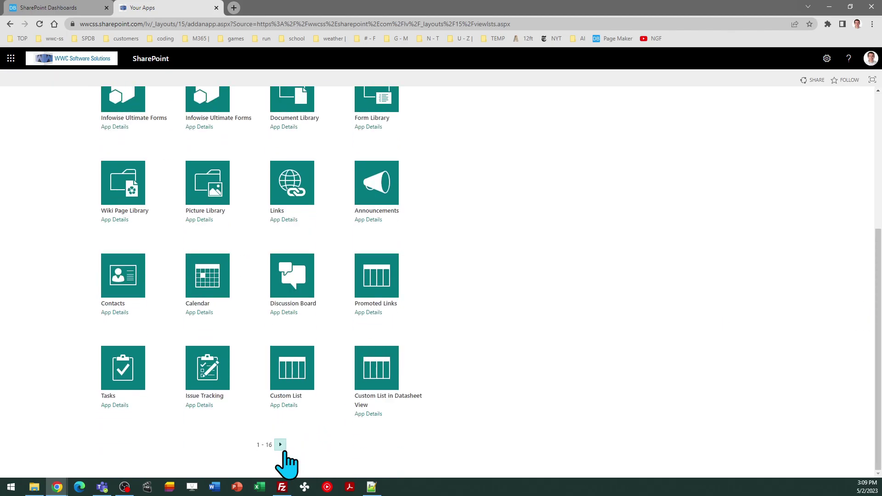
click(285, 448)
click(286, 447)
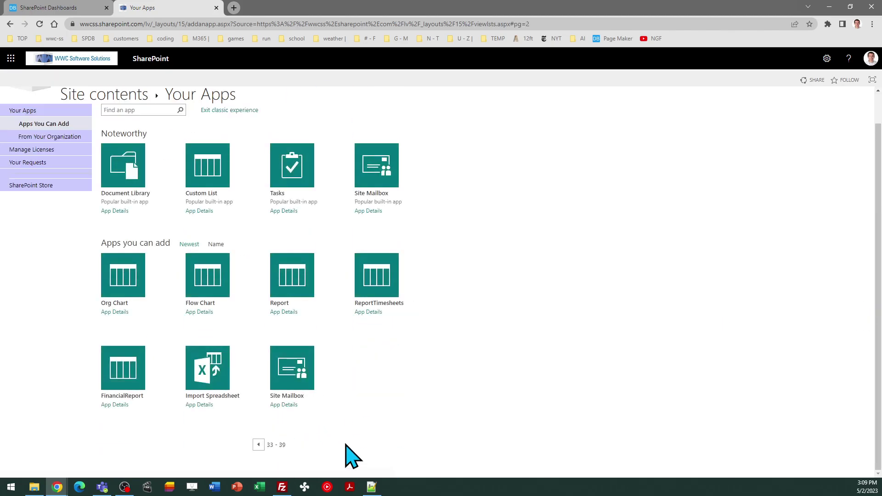
Step: Create a list named 'Tech Team Expenses' from the FinancialReport app tile
click(122, 373)
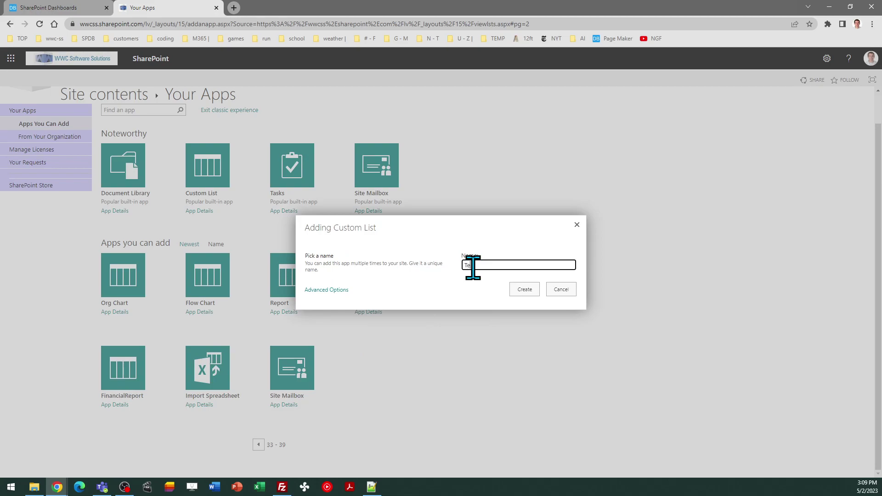
text(Tech Team Expenses)
click(531, 292)
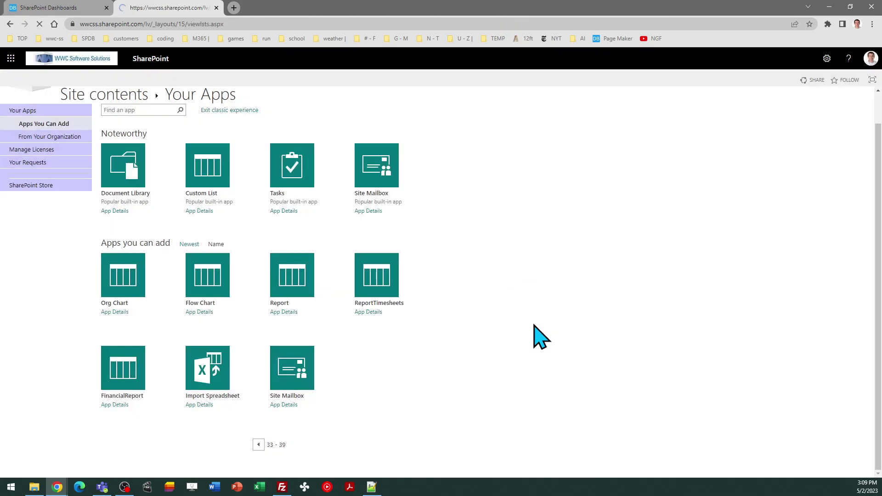
drag(878, 166, 879, 463)
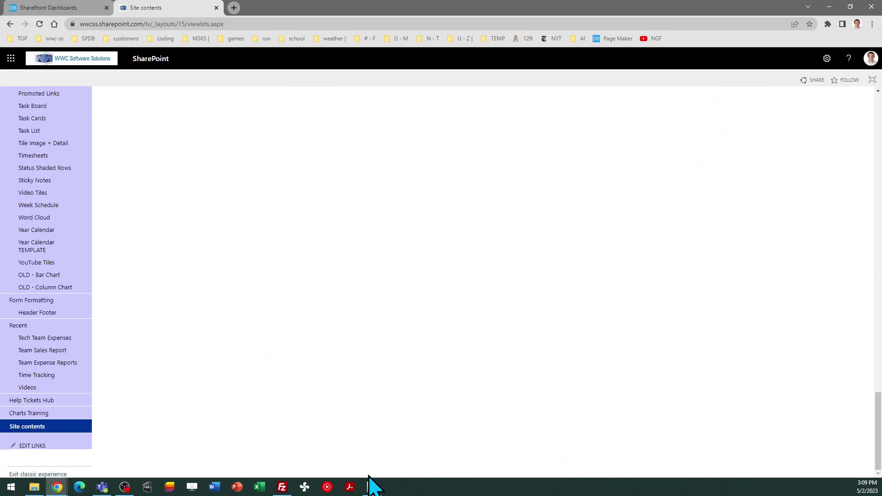
Step: Leave classic view and open Tech Team Expenses from the modern Site Contents page
click(62, 475)
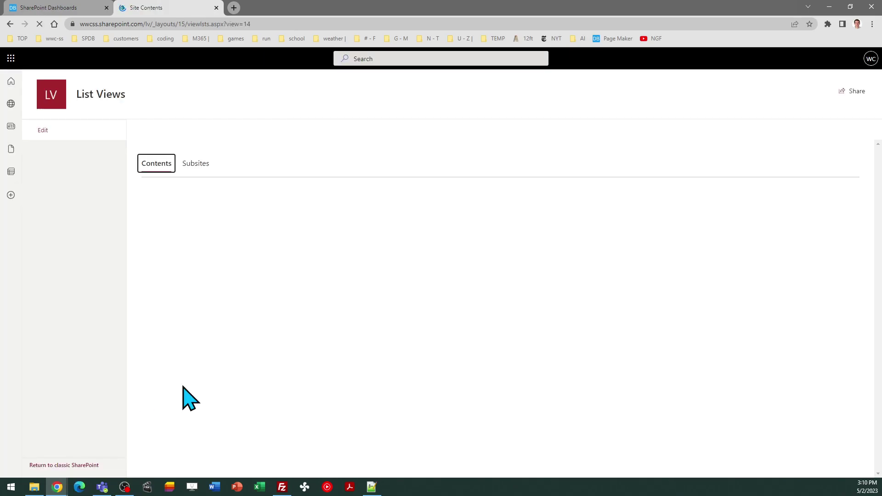
drag(878, 173, 878, 249)
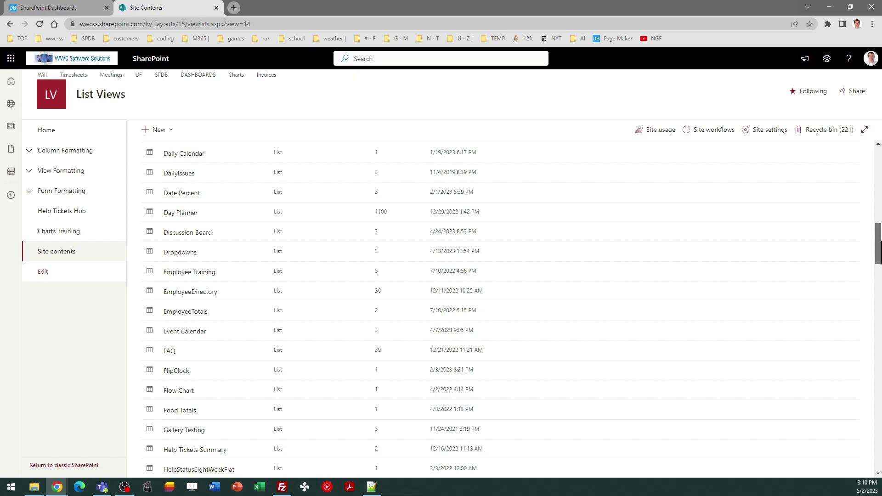
drag(880, 258, 880, 390)
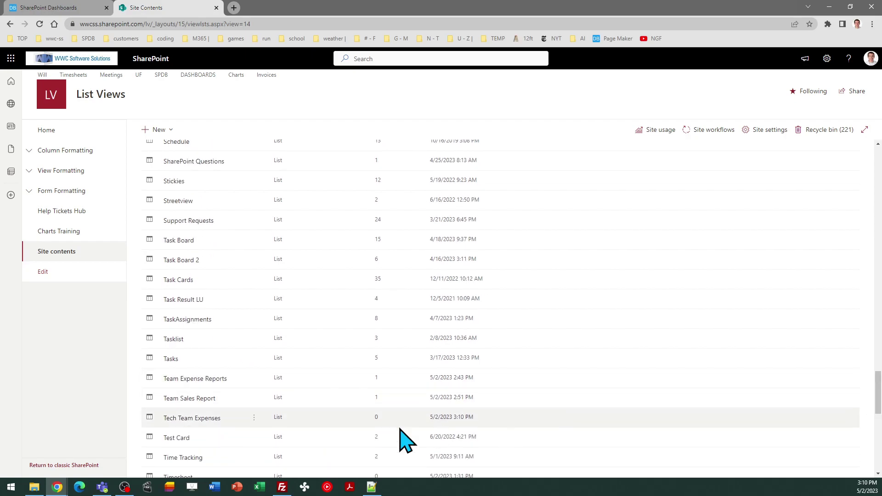
click(192, 418)
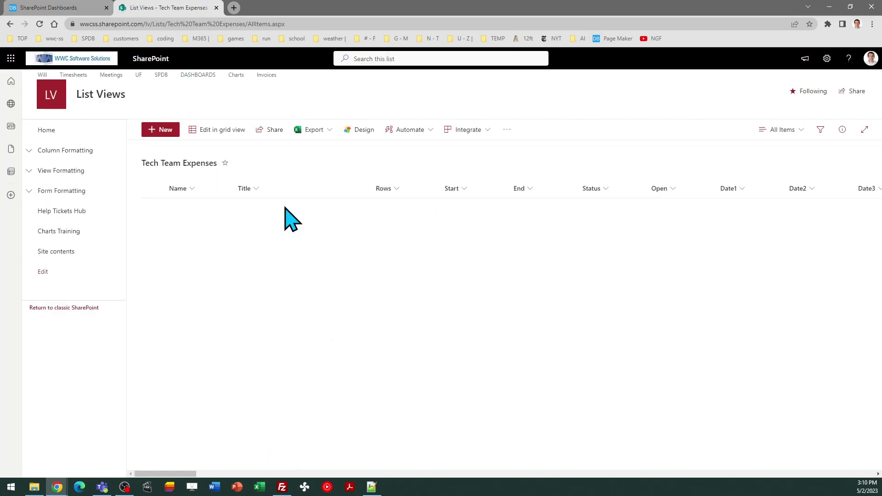
Step: Fill a new item with the employee's name, Start 5/28/2023 and End 6/3/2023
click(158, 142)
click(567, 144)
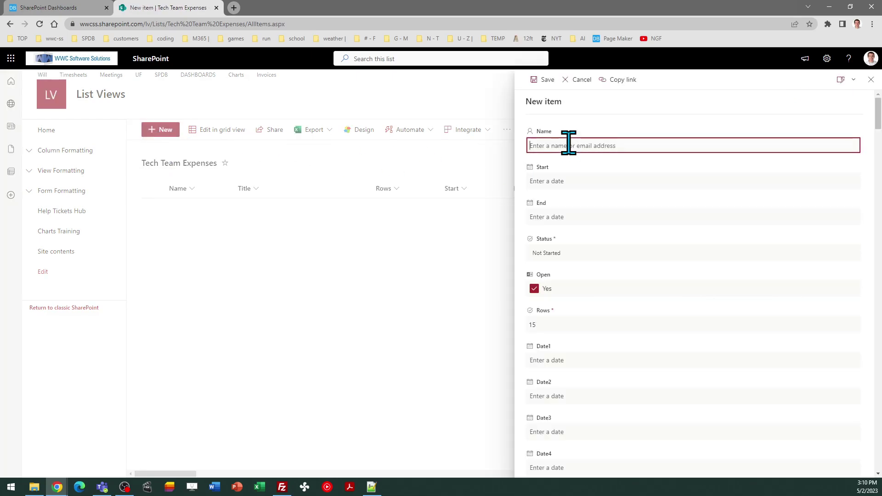
text(will cooper)
click(593, 171)
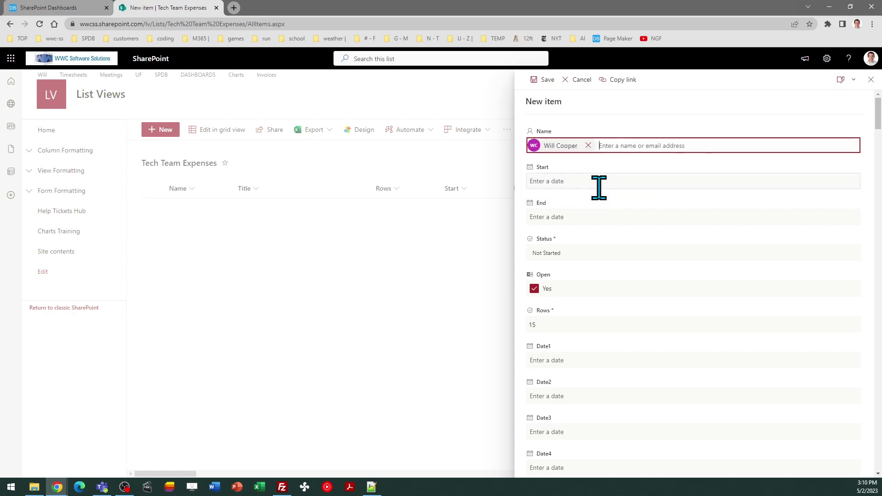
click(573, 180)
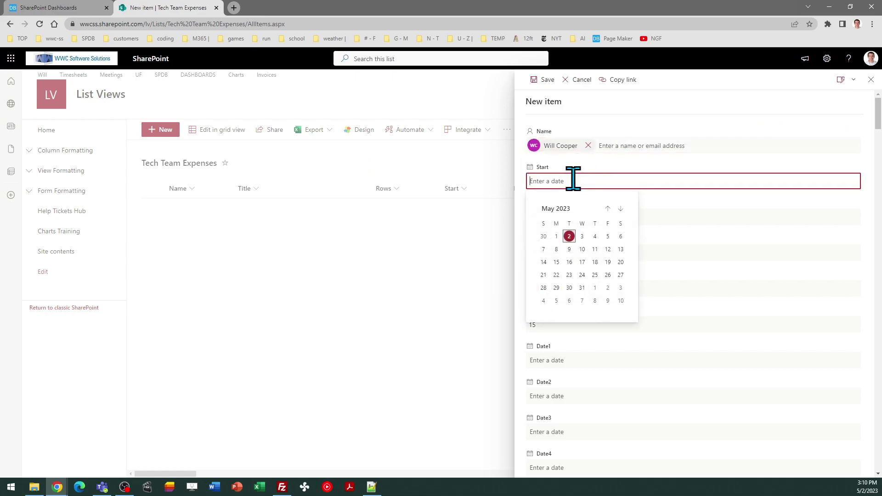
click(543, 287)
click(573, 217)
click(620, 323)
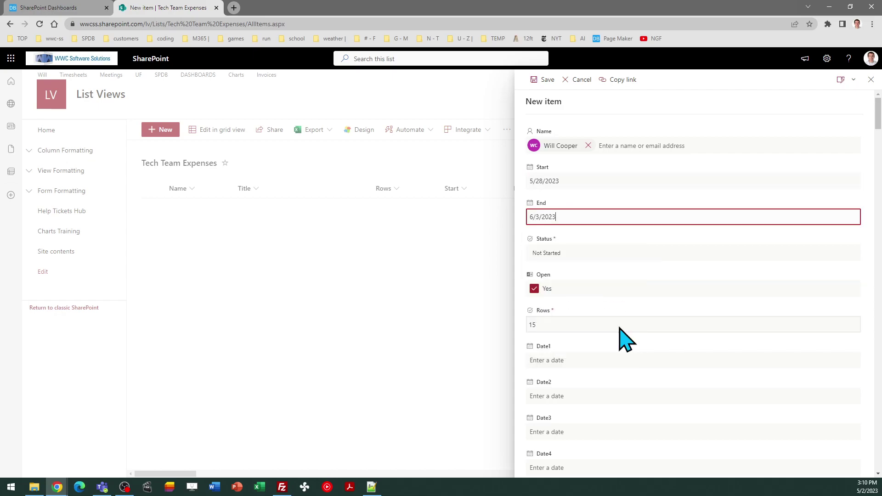
Step: Save the item and switch the list to the Report view
click(542, 80)
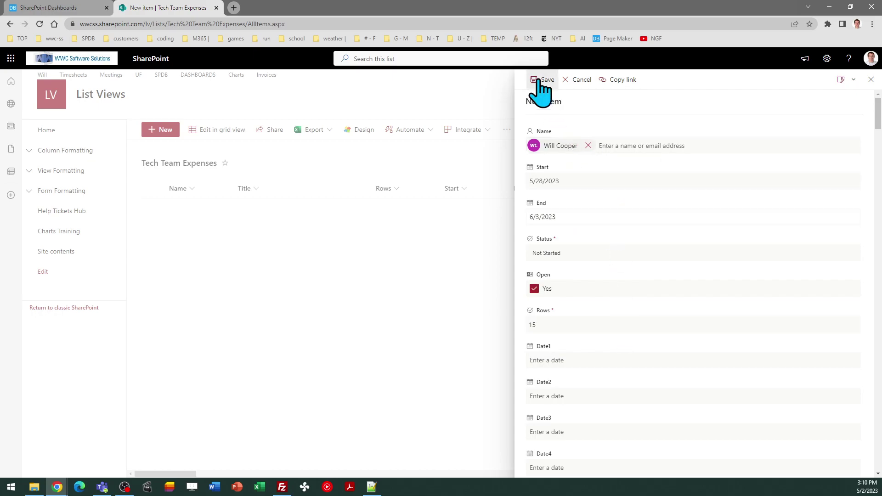
click(781, 129)
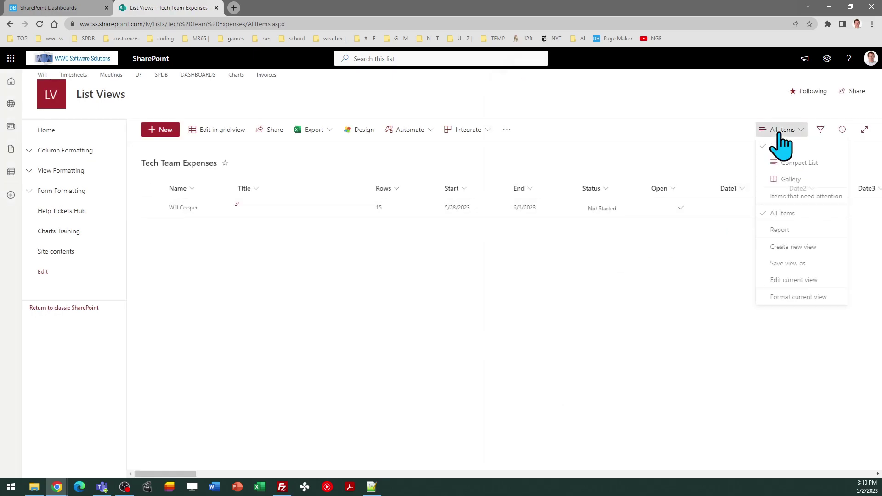
click(790, 232)
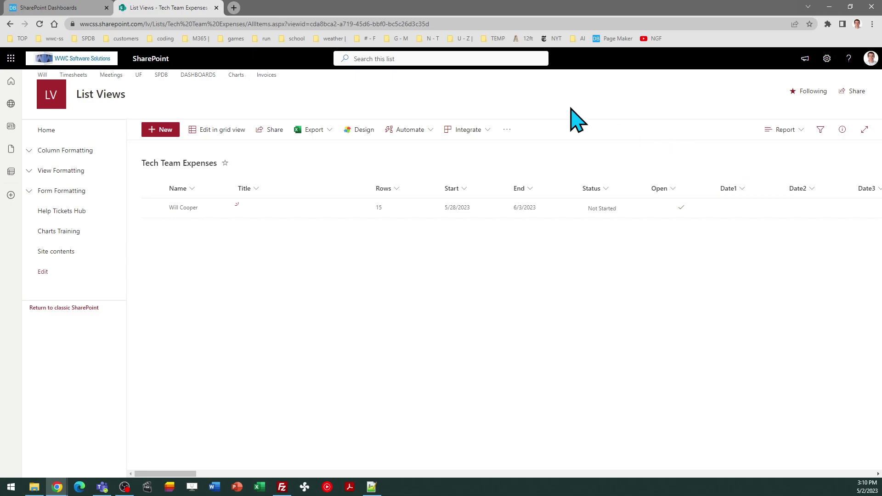
Step: Try Themes 2 and 3 on the Expenses template, then stop the live preview
click(80, 8)
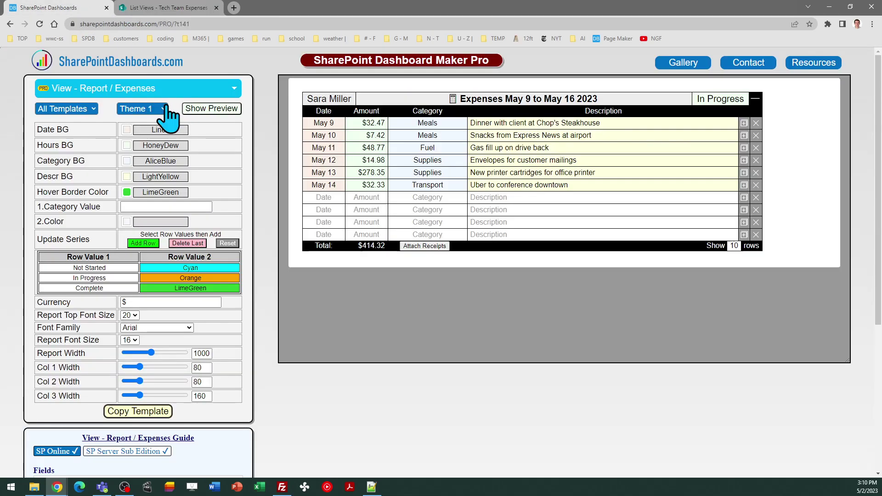
click(162, 109)
click(157, 130)
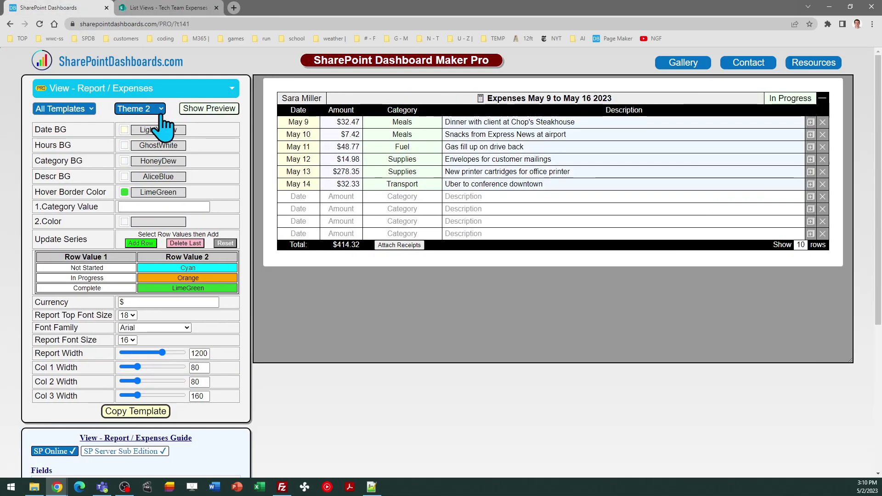
click(160, 109)
key(Escape)
key(Down)
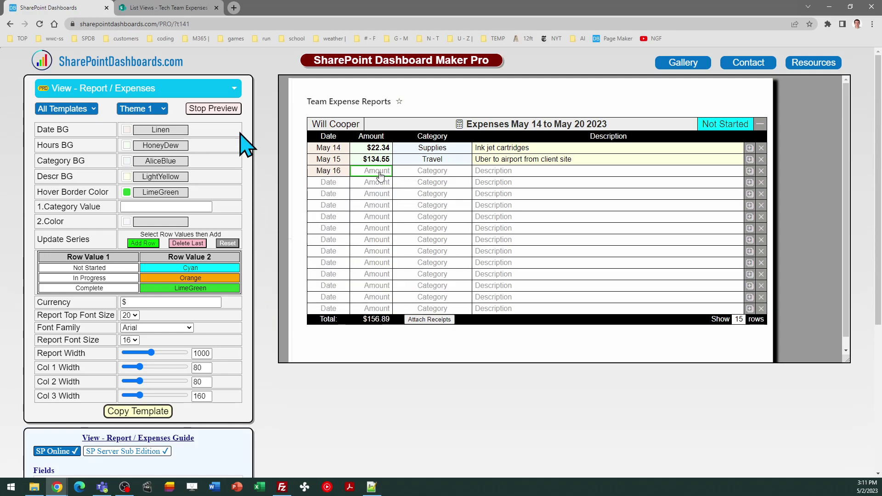
click(224, 111)
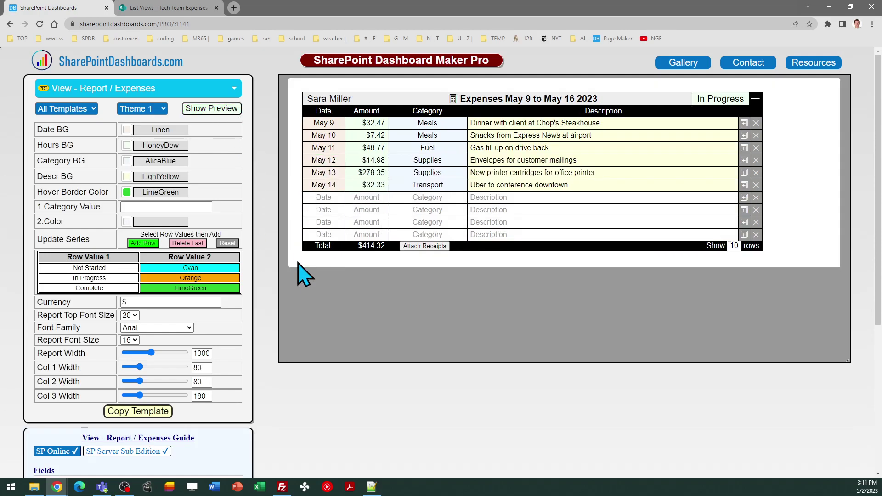
Step: Copy the report template code and open Format current view on Tech Team Expenses
click(159, 413)
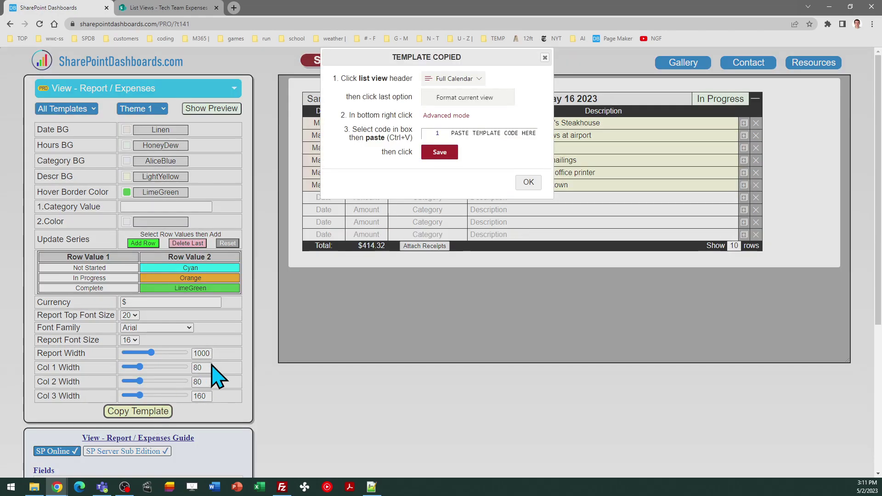
click(528, 182)
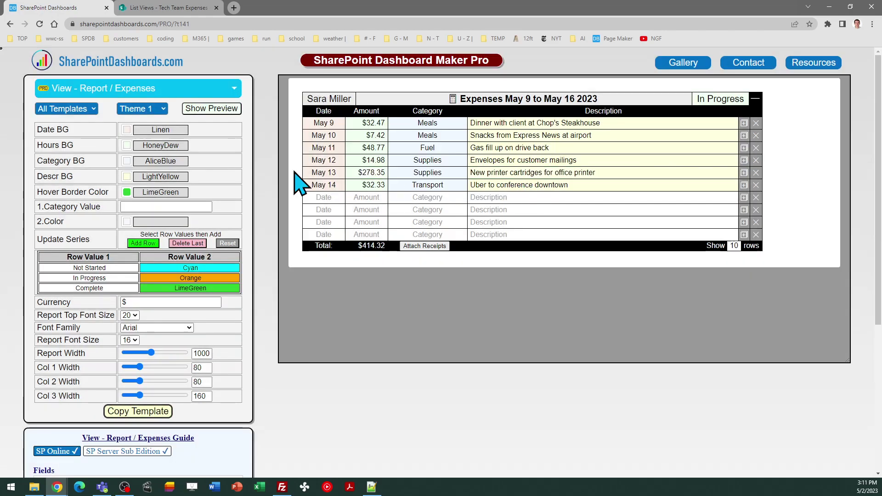
click(174, 8)
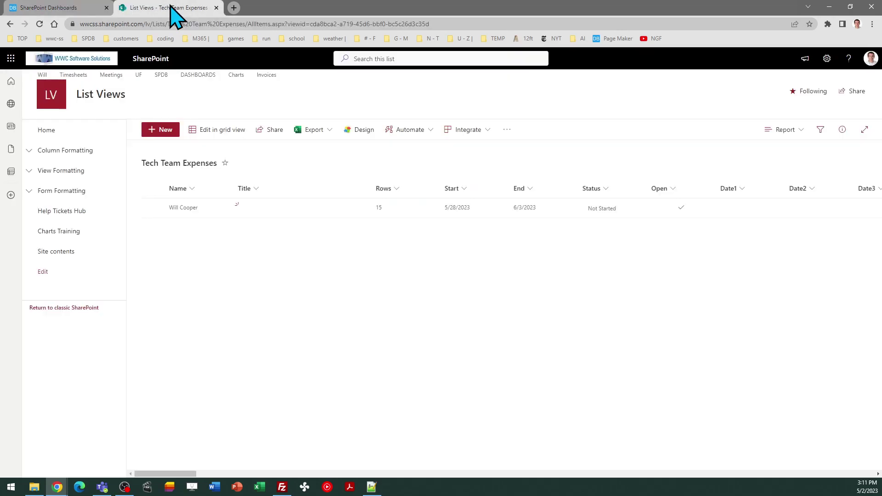
click(785, 129)
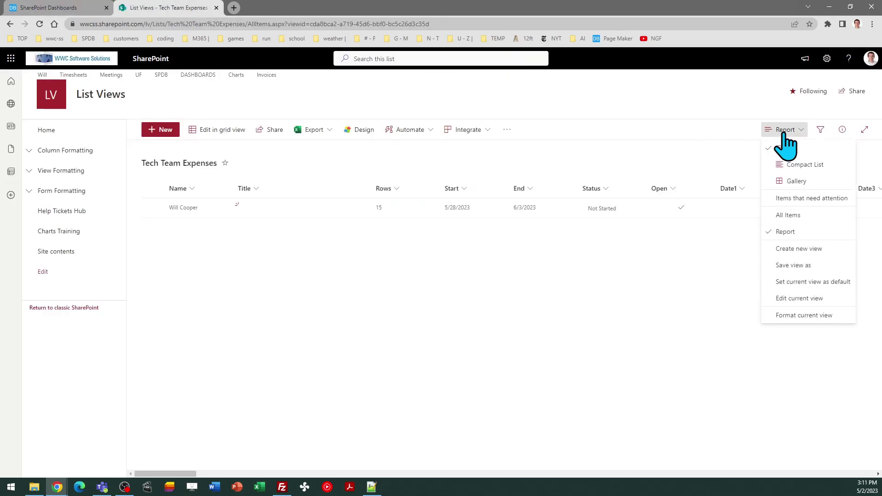
click(805, 315)
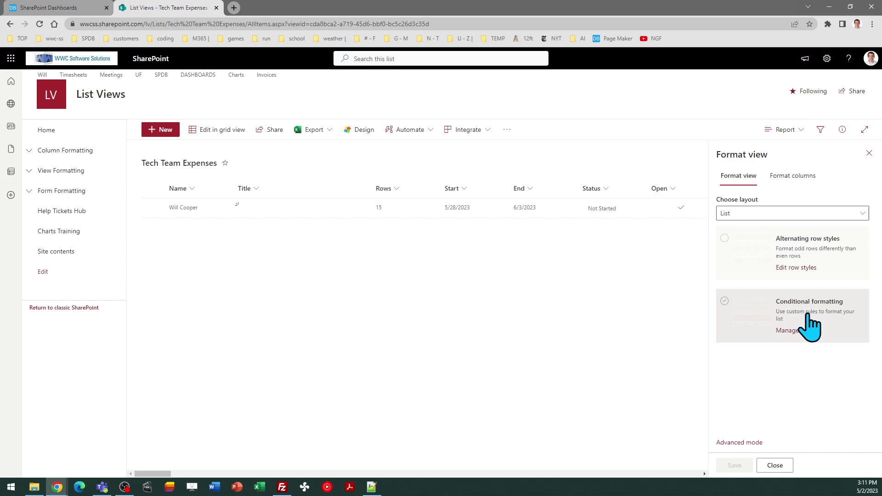
Step: Replace the view's JSON with the copied template in Advanced mode and save it
click(743, 443)
key(ctrl+a)
key(ctrl+v)
click(780, 465)
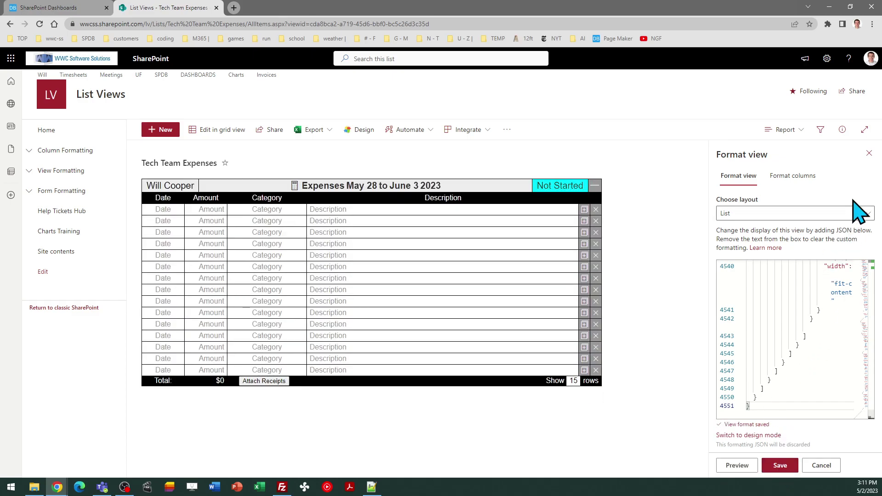
click(869, 154)
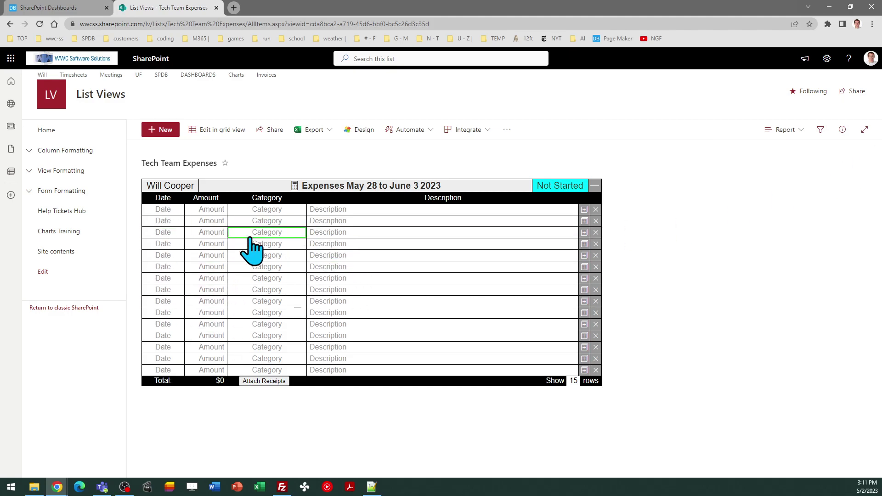
Step: Fill row 1 with date May 29, amount 45.50, category Technology, description 'New computer mouse'
click(175, 209)
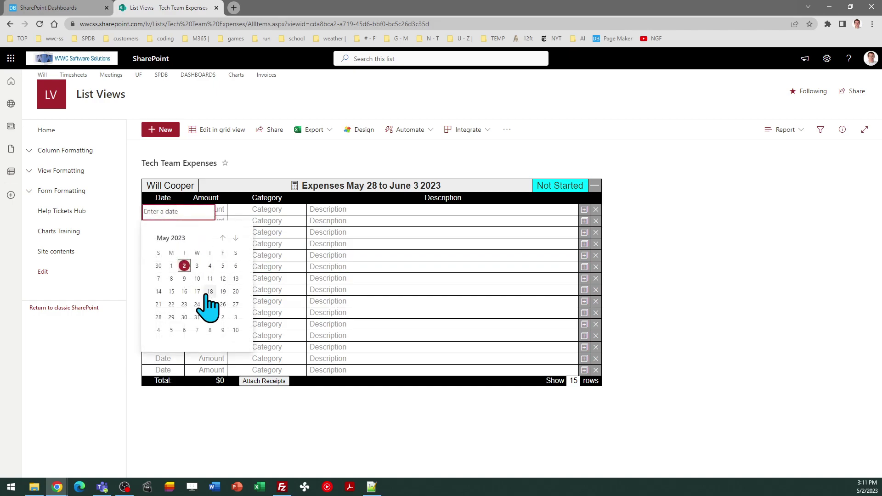
click(172, 317)
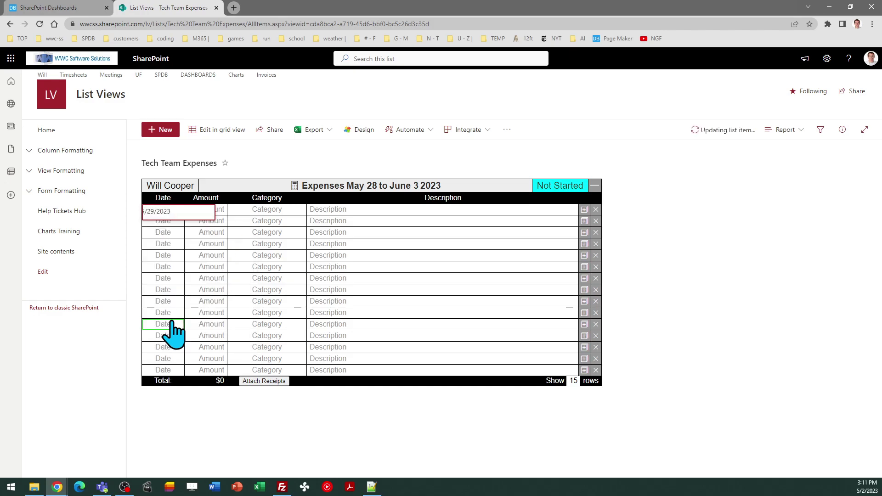
click(204, 211)
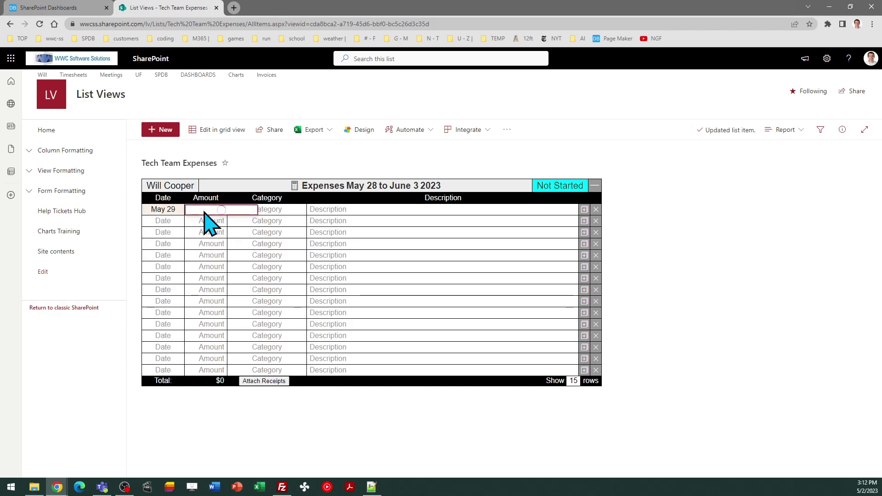
text(45.50)
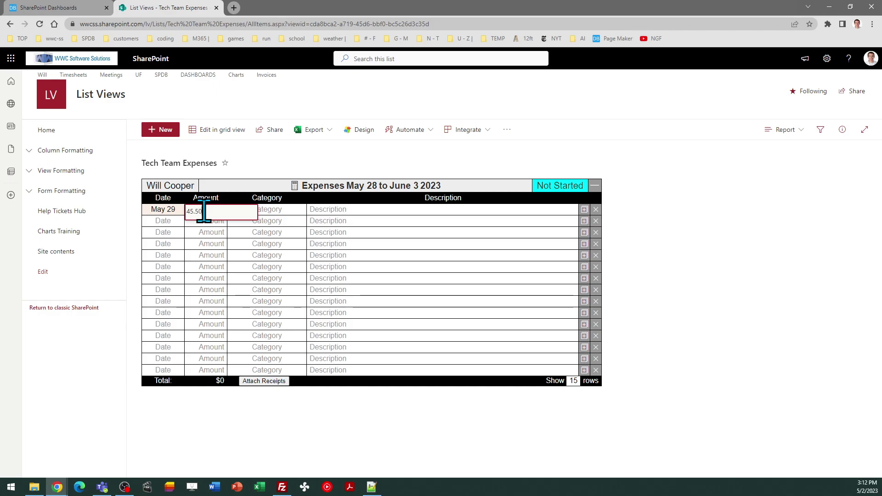
key(Return)
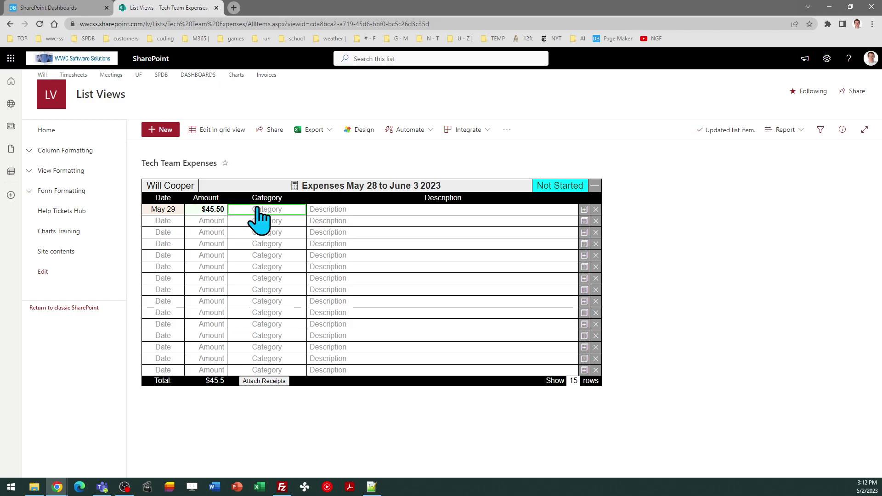
click(260, 212)
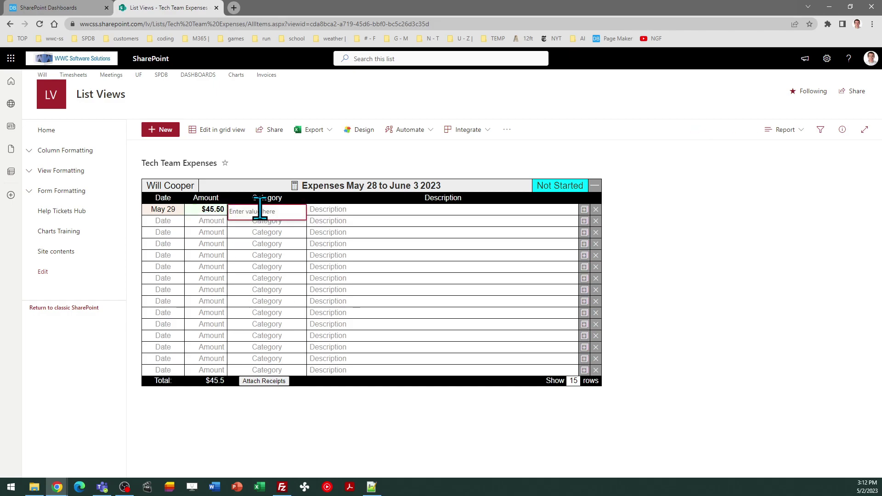
text(Te)
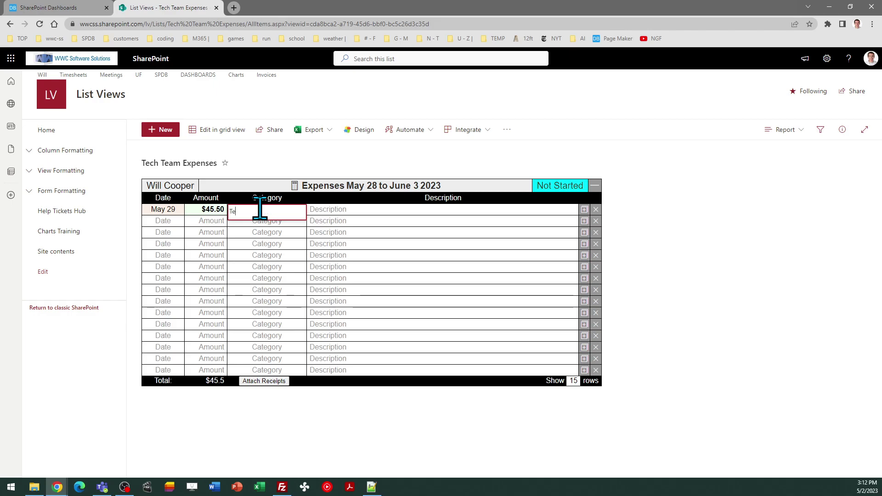
text(chnology)
key(Return)
click(338, 211)
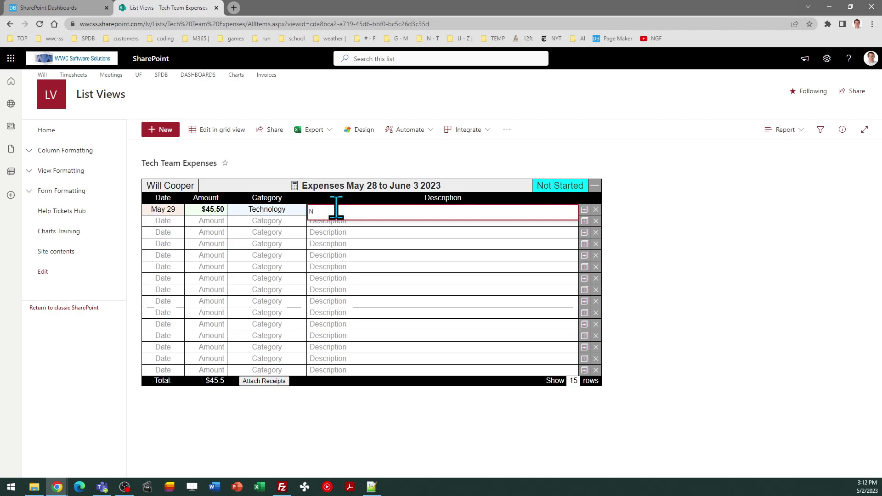
text(New computer mouse)
key(Return)
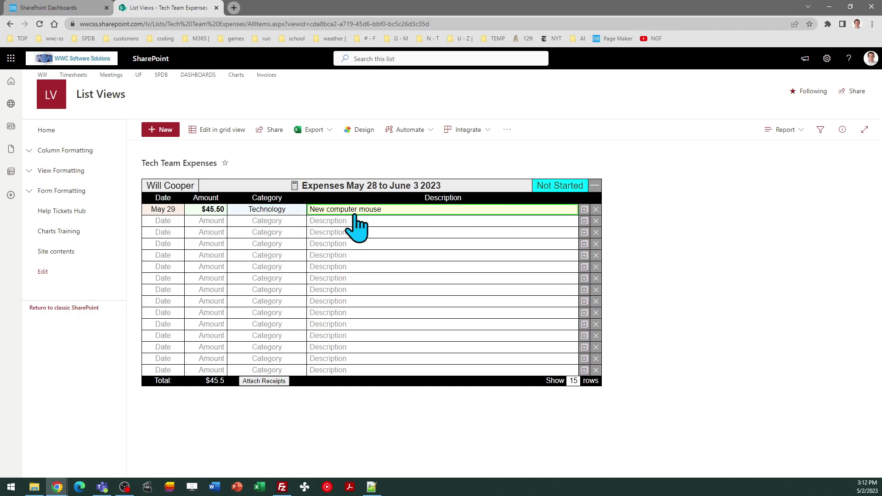
Step: Inspect the report owner, start date and end date without changing them
click(170, 186)
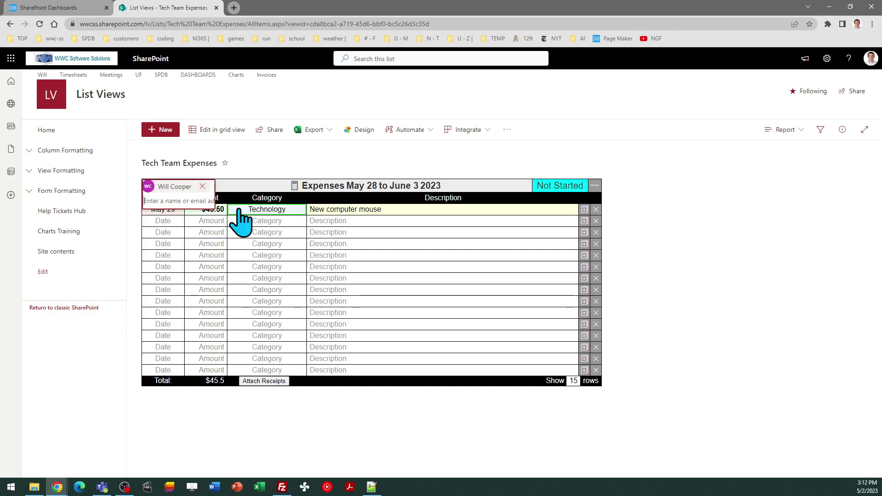
click(259, 187)
click(361, 186)
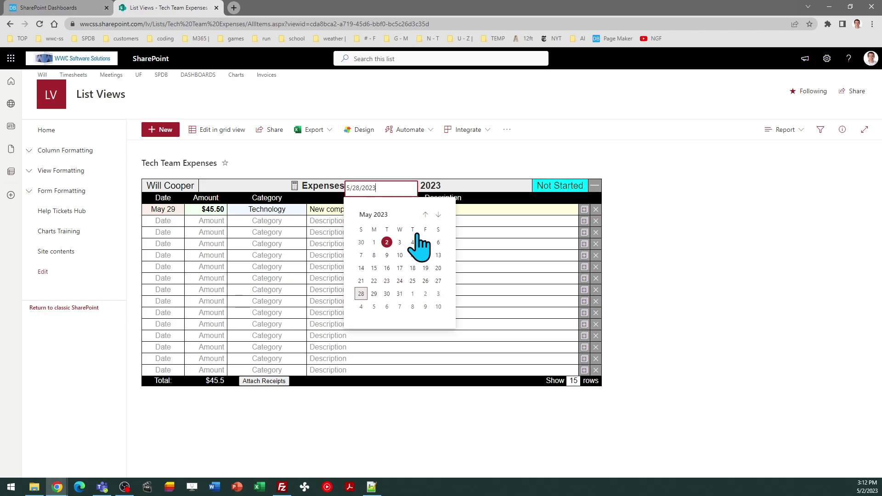
click(459, 190)
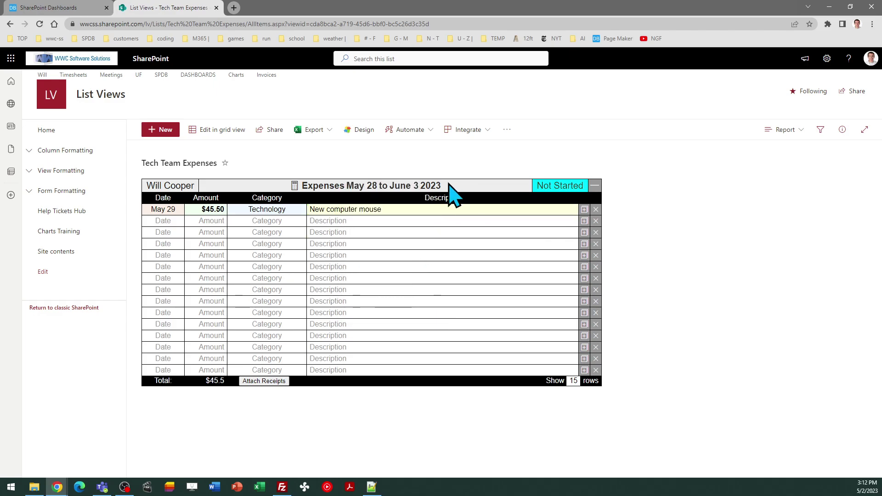
click(414, 189)
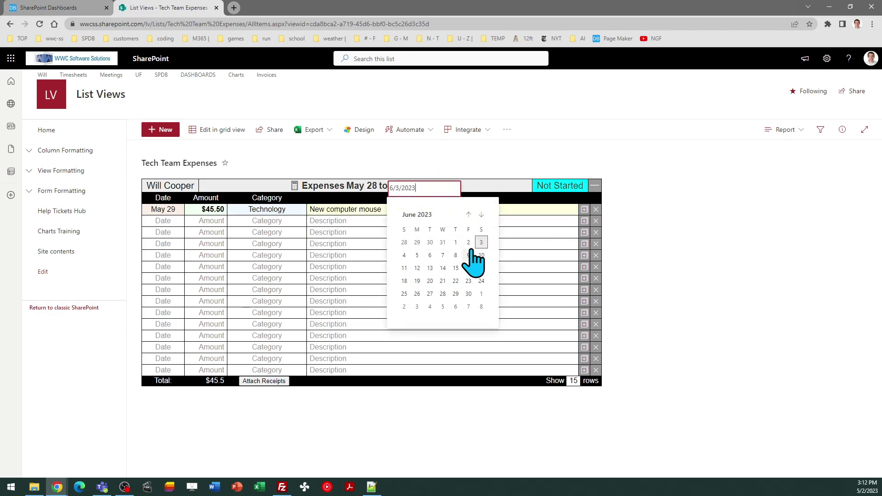
click(506, 185)
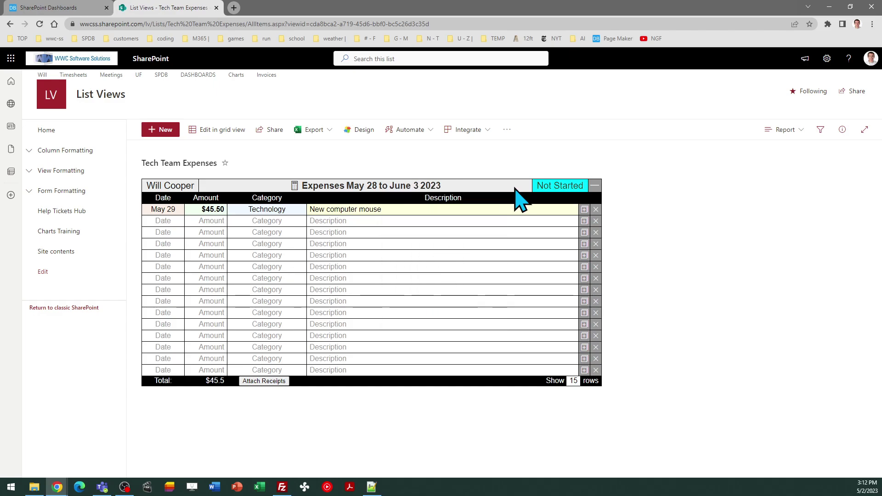
Step: Set the report status to In Progress and collapse then re-expand the rows
click(558, 186)
click(566, 228)
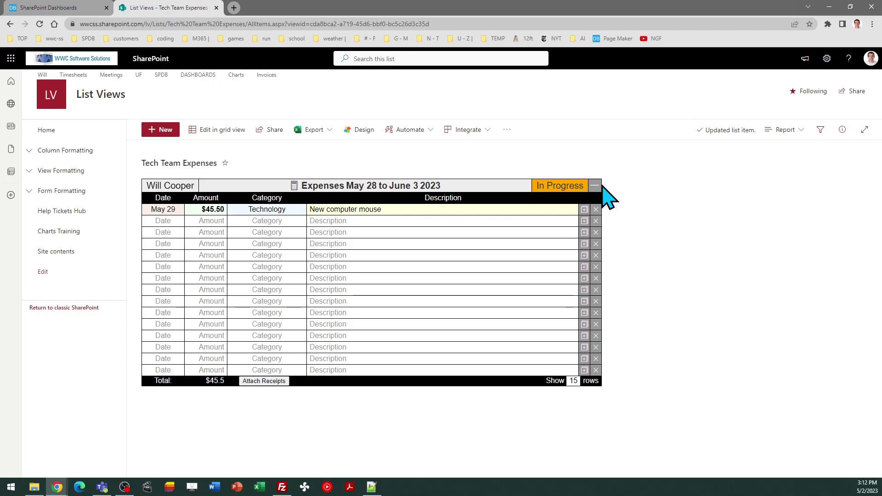
click(595, 186)
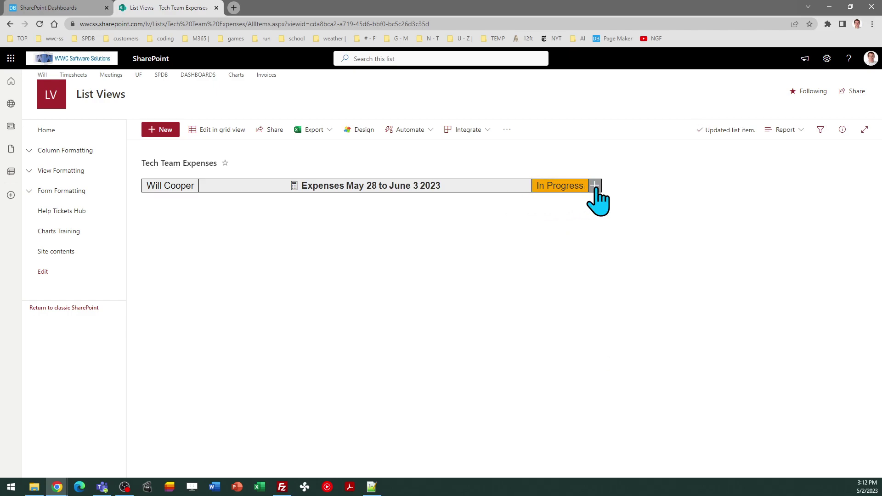
click(595, 186)
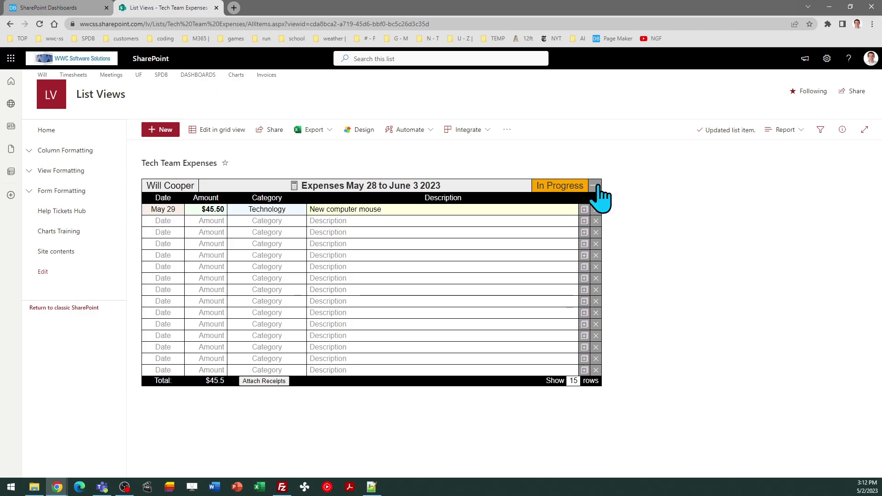
Step: Duplicate the mouse expense into rows 2 and 3, then clear row 3
click(522, 225)
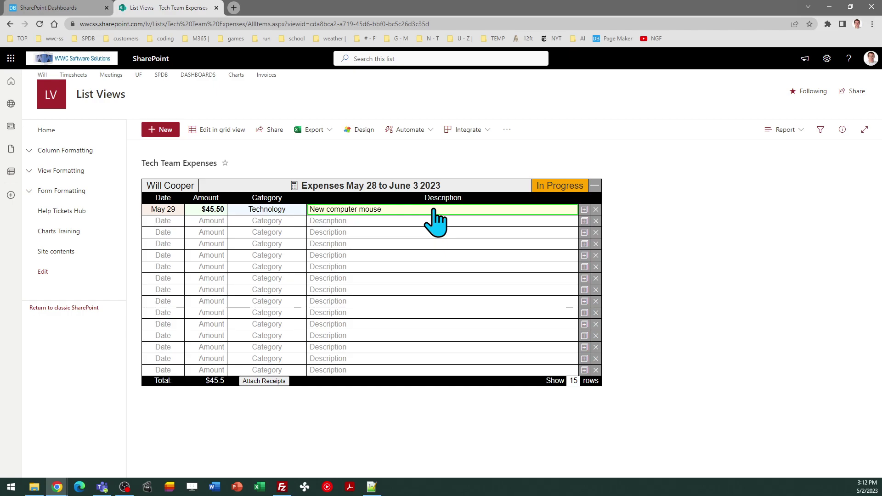
click(584, 209)
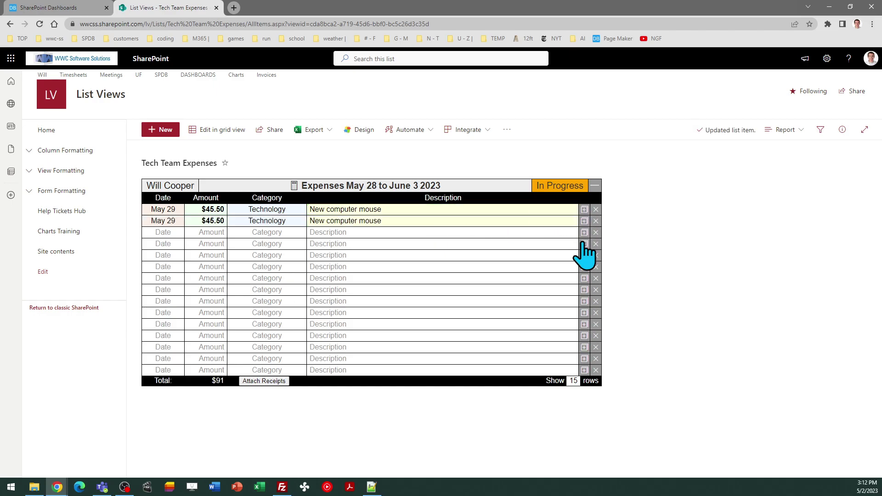
click(584, 221)
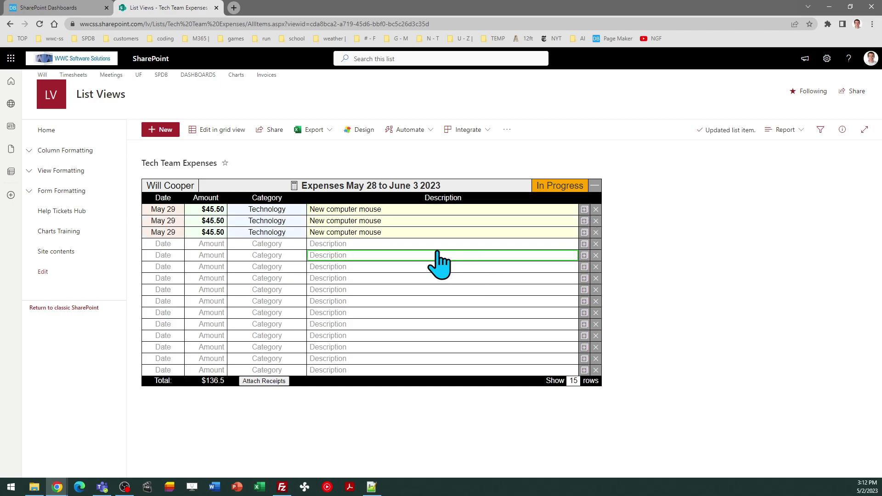
click(596, 232)
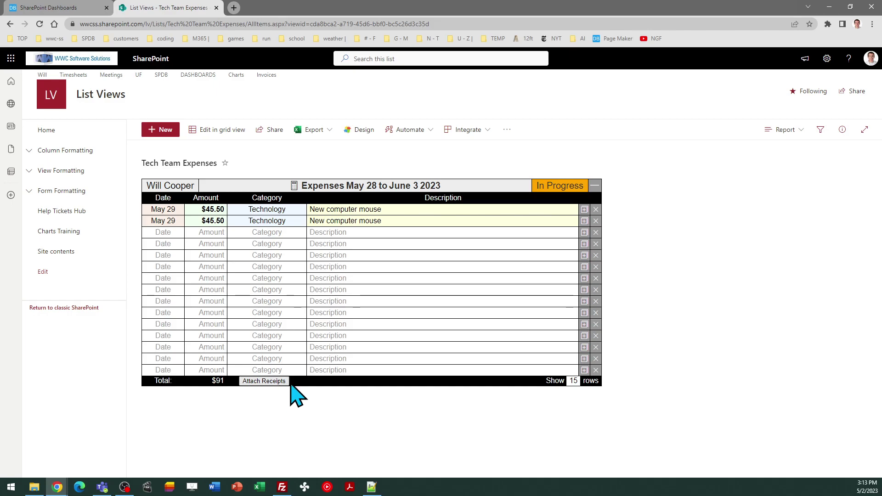
click(573, 381)
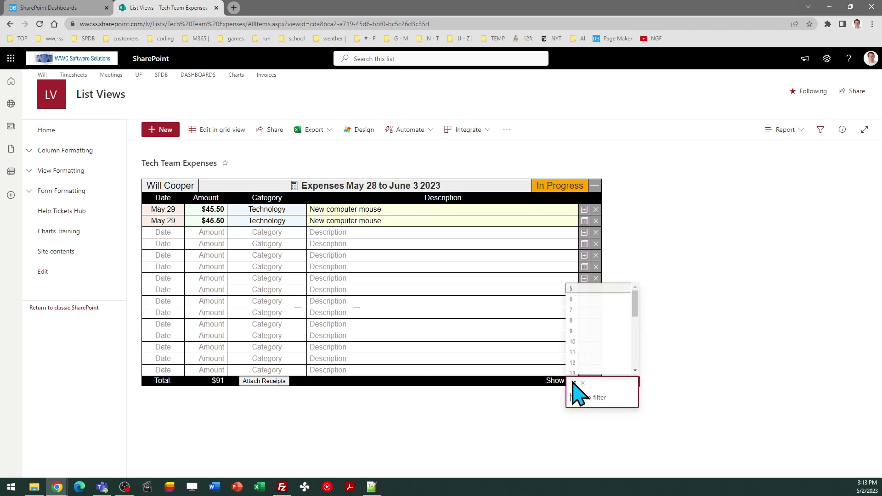
click(589, 351)
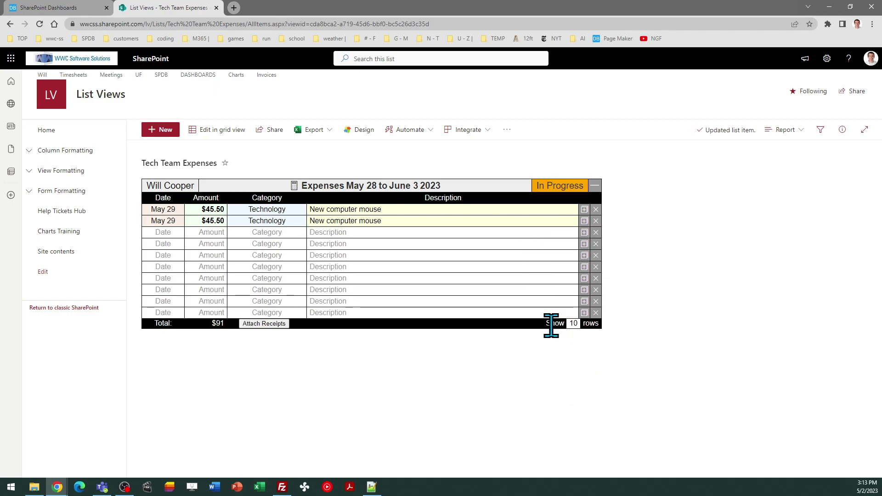
click(574, 324)
drag(631, 386, 640, 433)
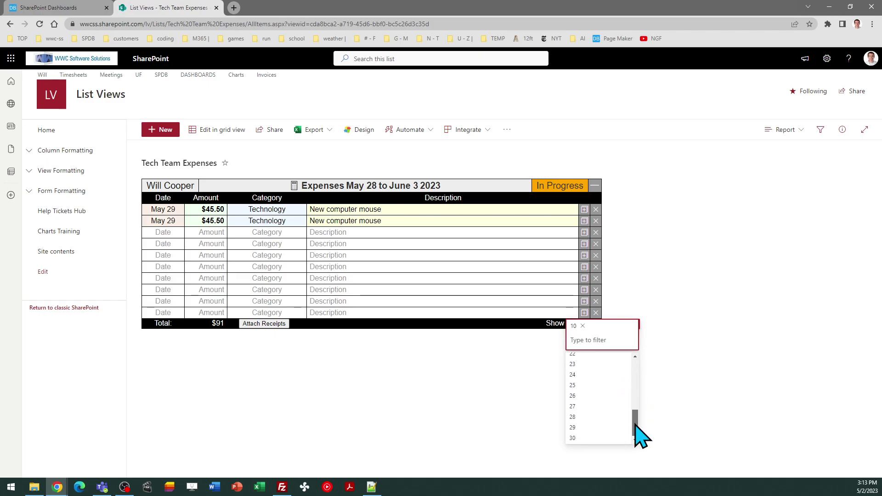
click(577, 437)
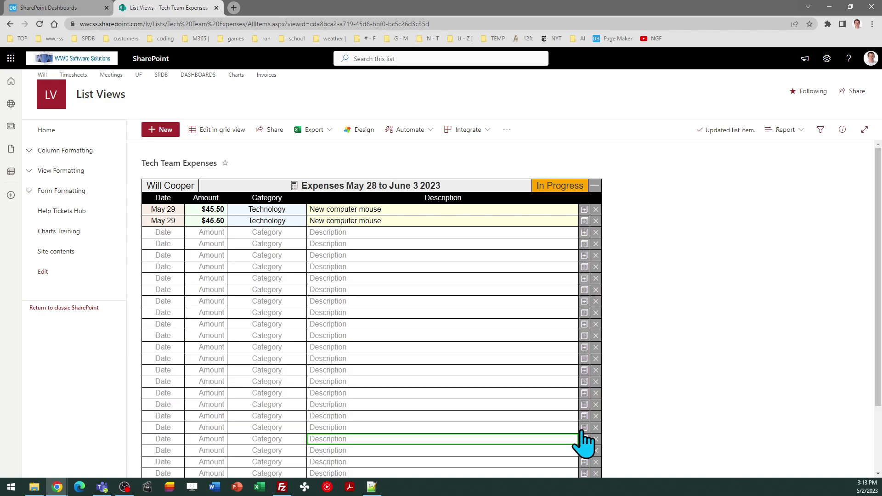
scroll(878, 305, down, 2)
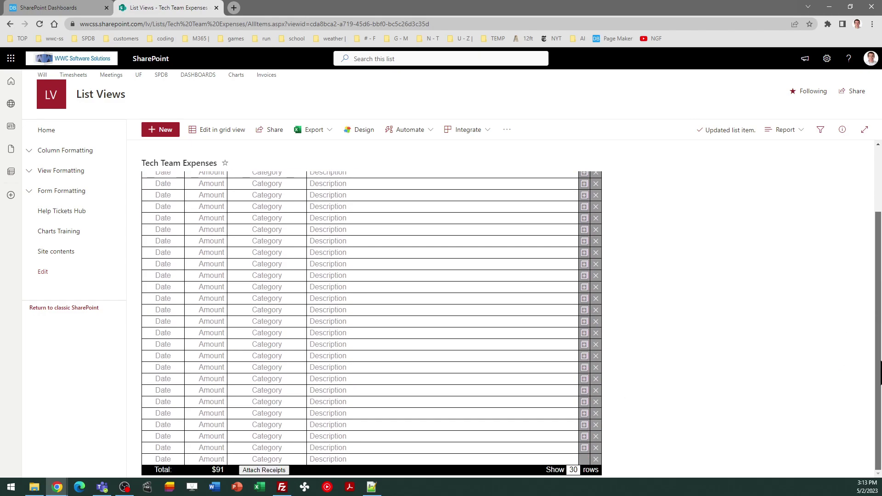
click(573, 470)
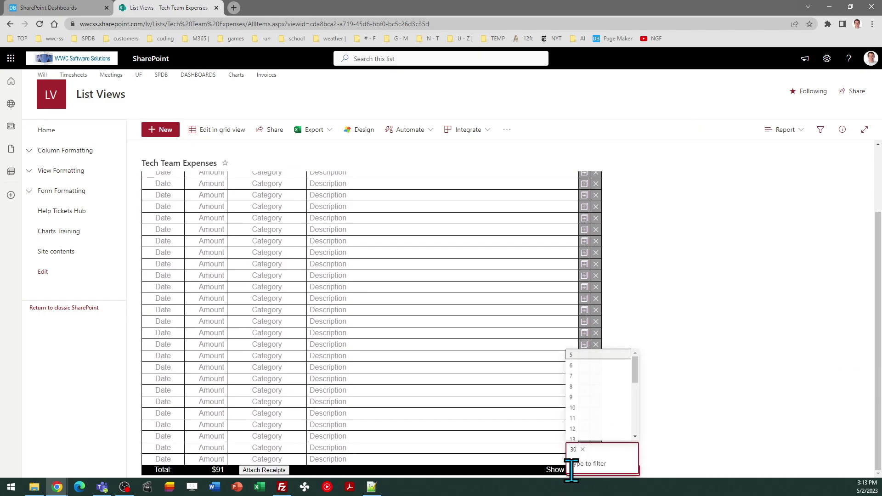
drag(634, 374, 634, 399)
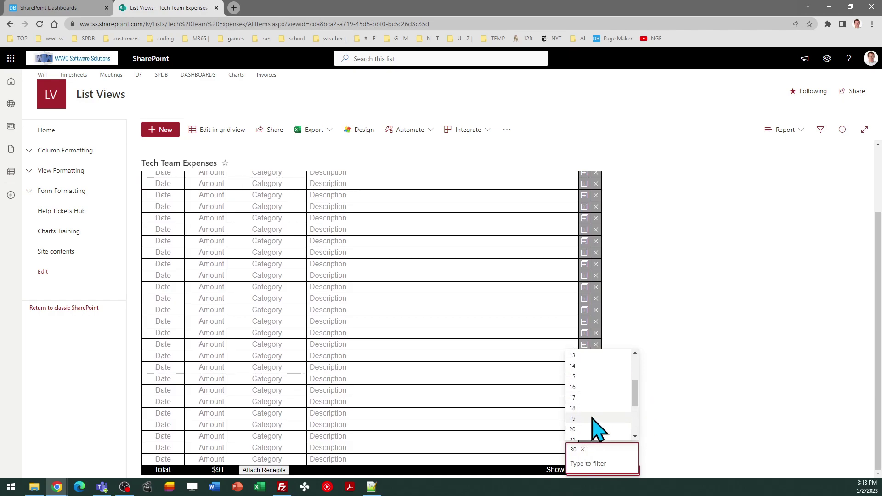
click(590, 418)
click(574, 428)
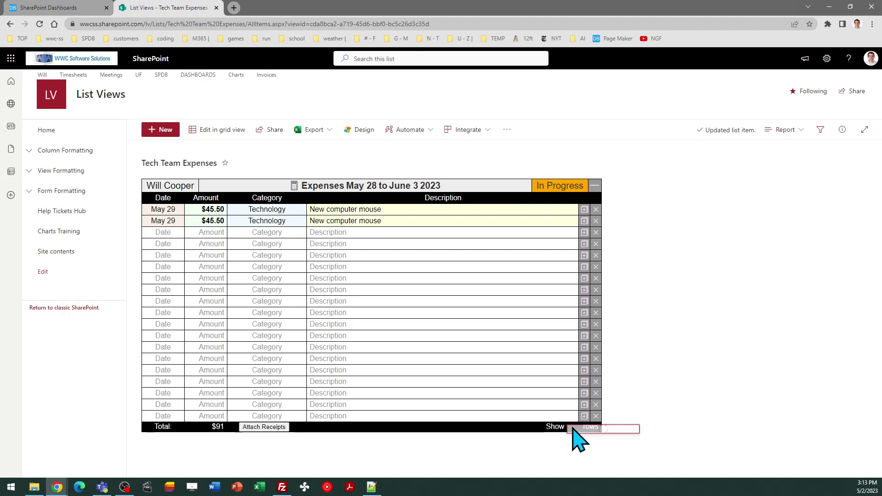
drag(635, 352, 638, 374)
click(592, 368)
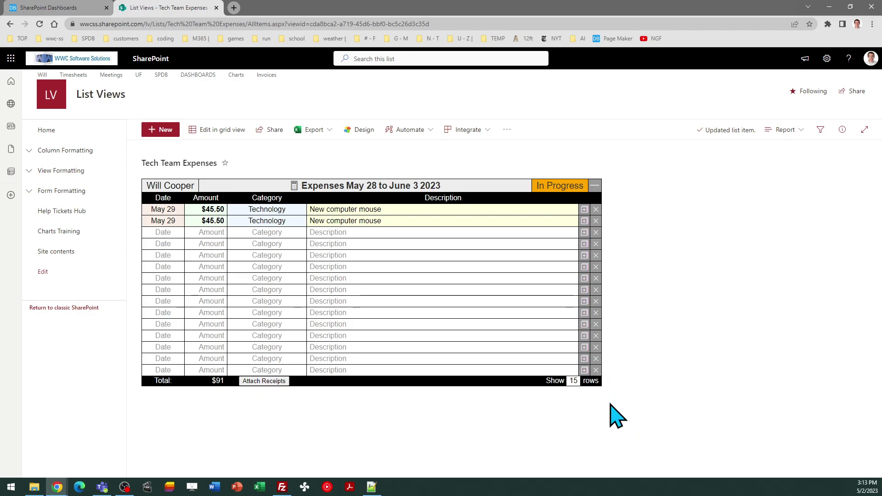
click(263, 381)
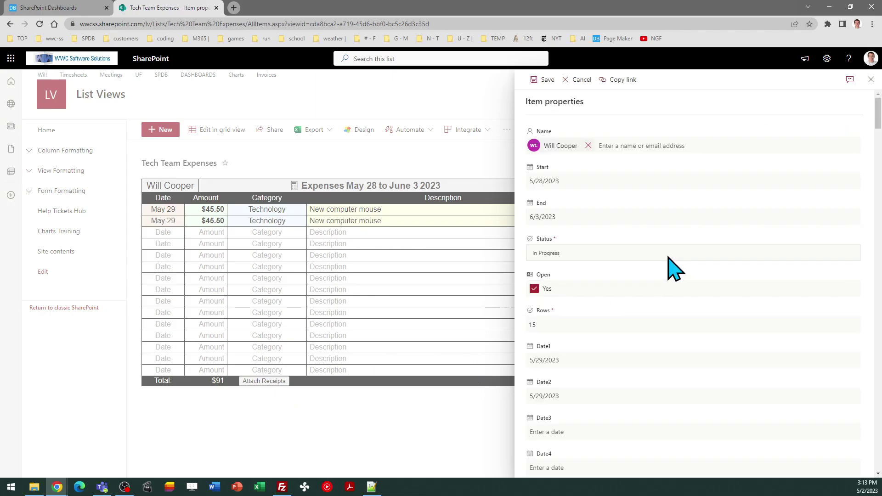
drag(878, 128, 878, 459)
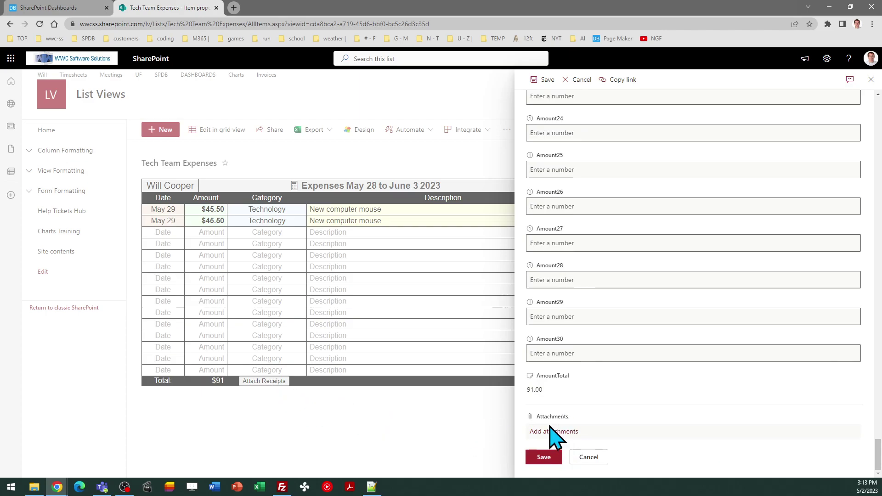
click(588, 457)
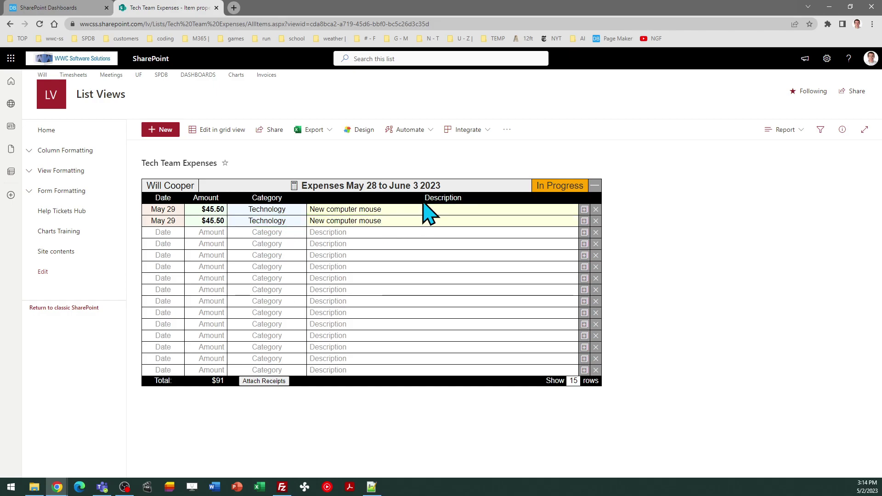
Step: Open the Tech Team Expenses list settings page and scroll through its columns
click(828, 59)
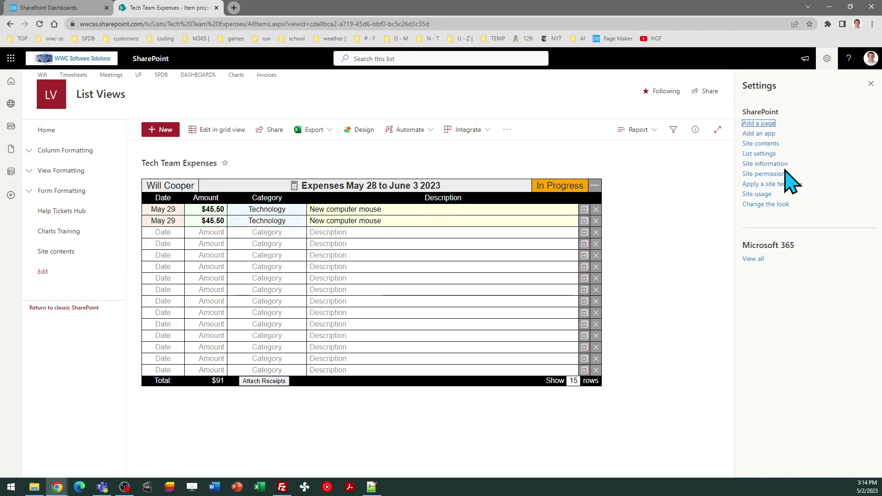
click(763, 154)
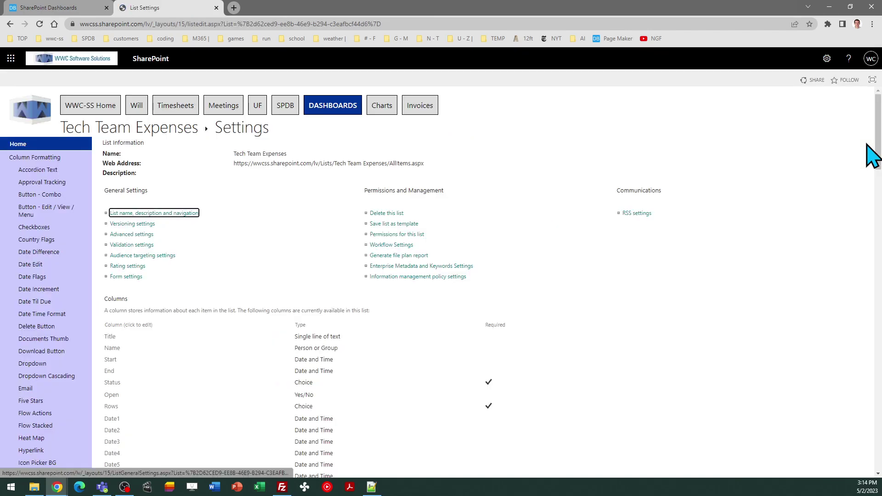
drag(879, 147, 879, 307)
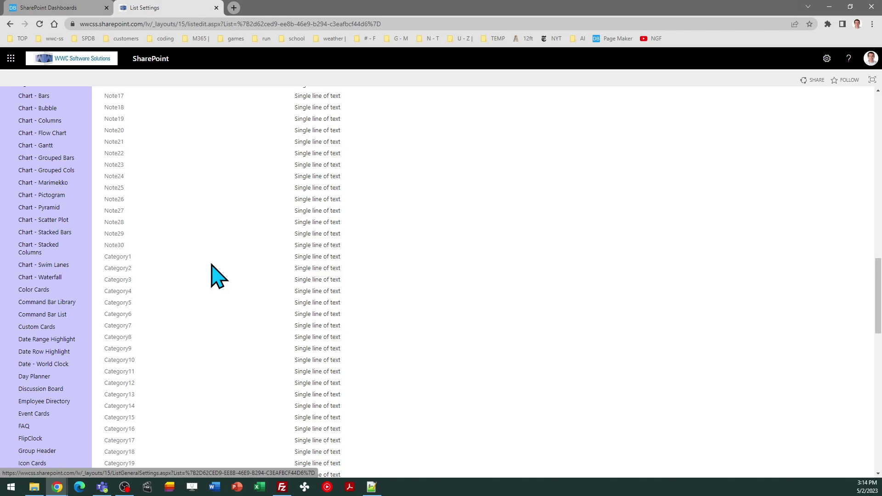
Step: Try switching the Category1 column to Choice type, then cancel the change
click(122, 258)
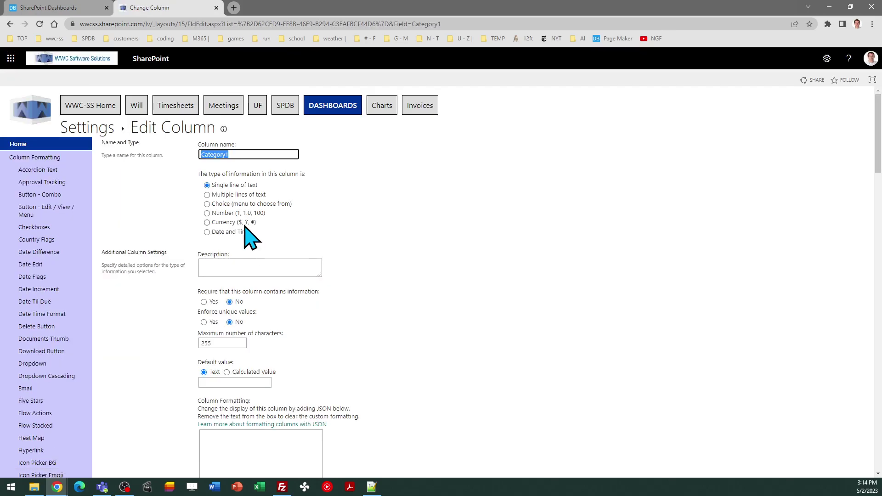
click(225, 204)
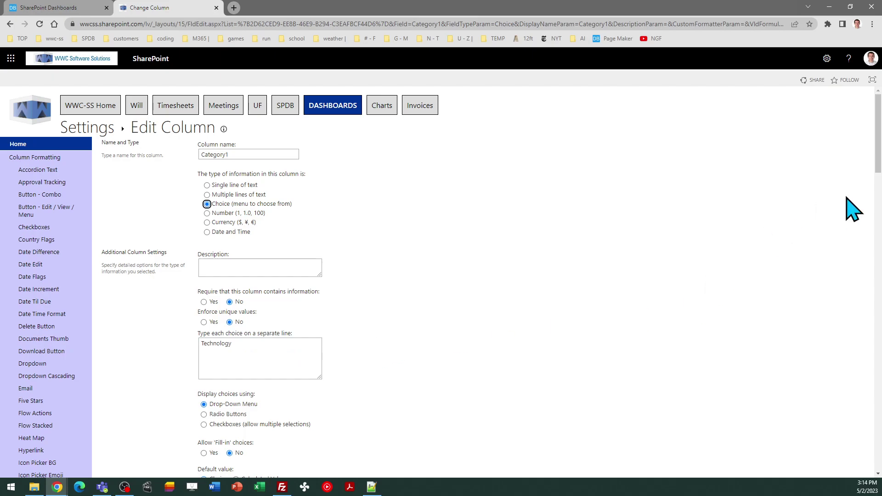
drag(878, 156, 878, 230)
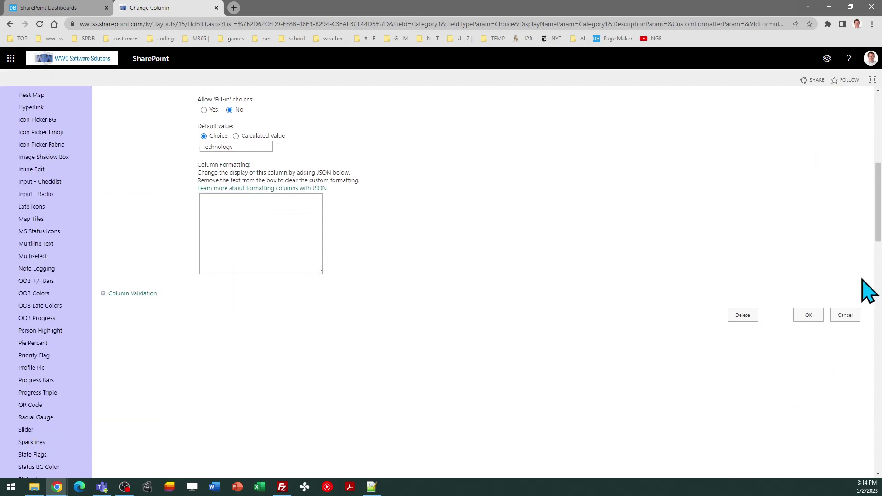
click(850, 315)
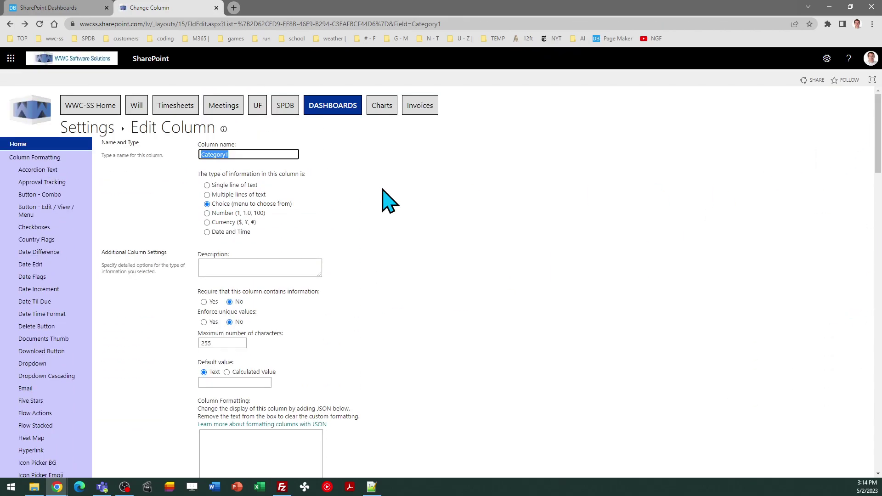
Step: Return to list settings, review the columns, and go back to the list
click(10, 23)
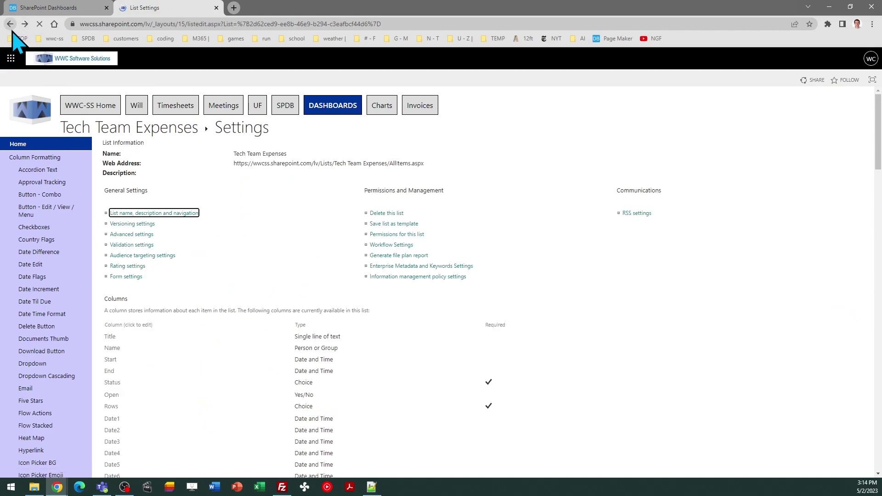
drag(878, 140, 878, 287)
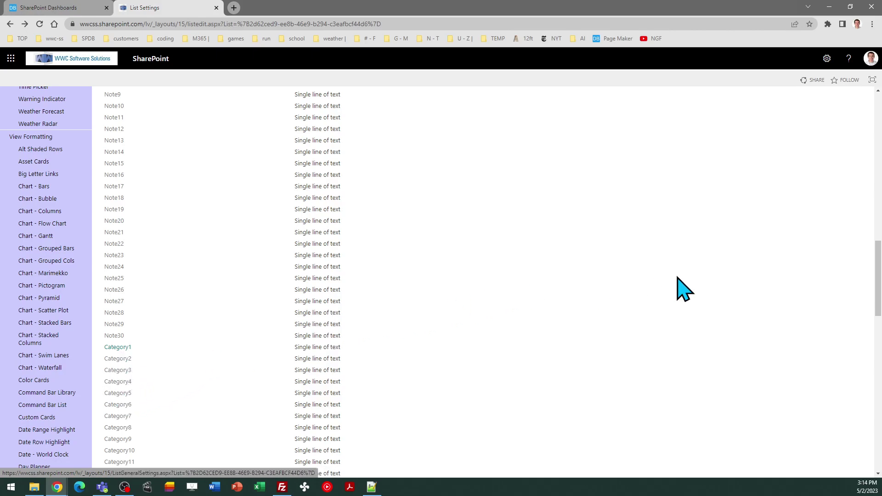
drag(879, 296, 868, 142)
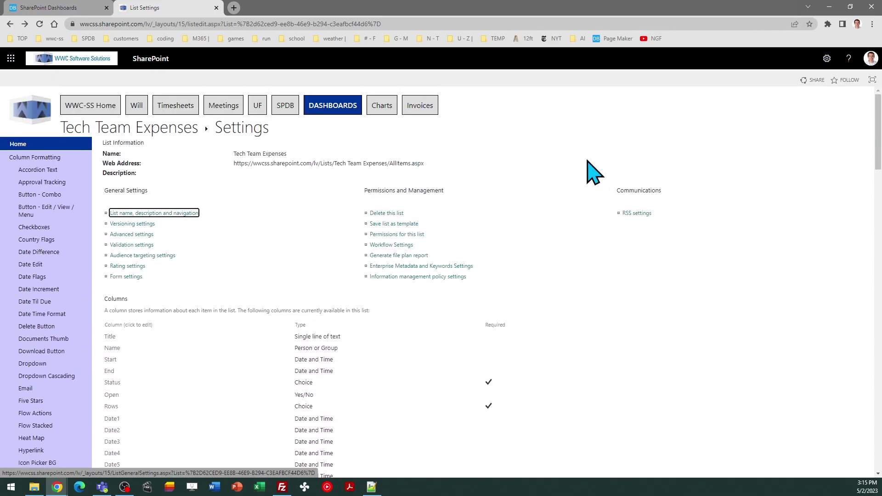
click(131, 130)
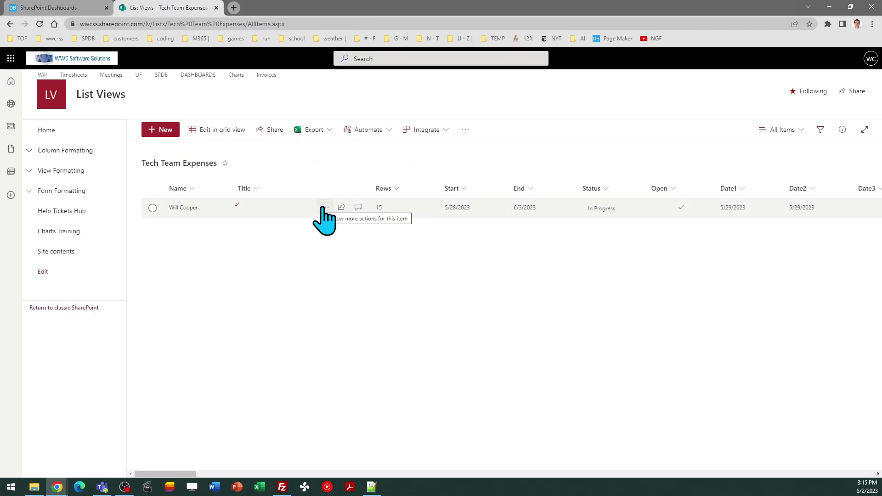
Step: Switch the Tech Team Expenses list from All Items to the Report view
click(782, 130)
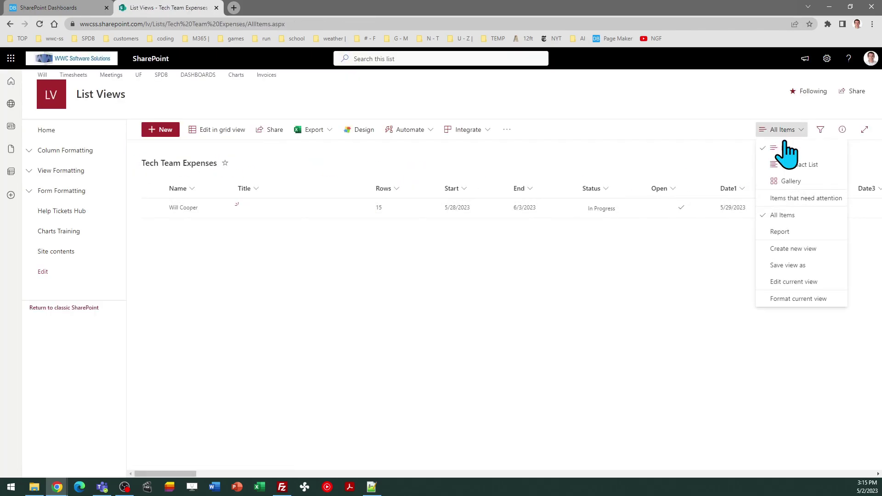
click(783, 228)
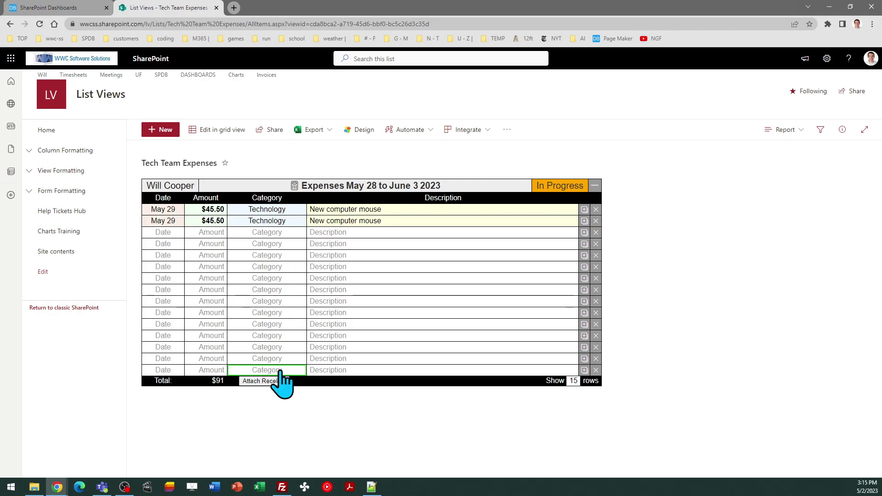
Step: Return to the Dashboard Maker Pro page showing the Report / Expenses template's May 9–16 2023 sample ($414.32)
click(68, 8)
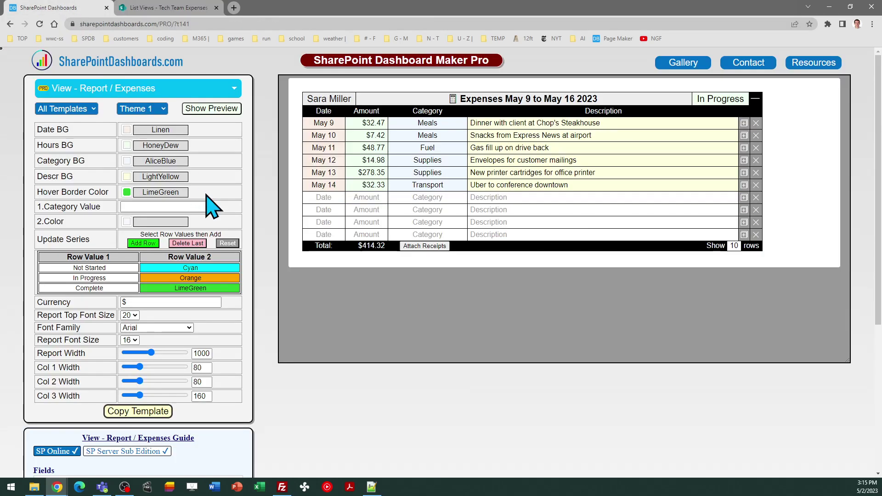